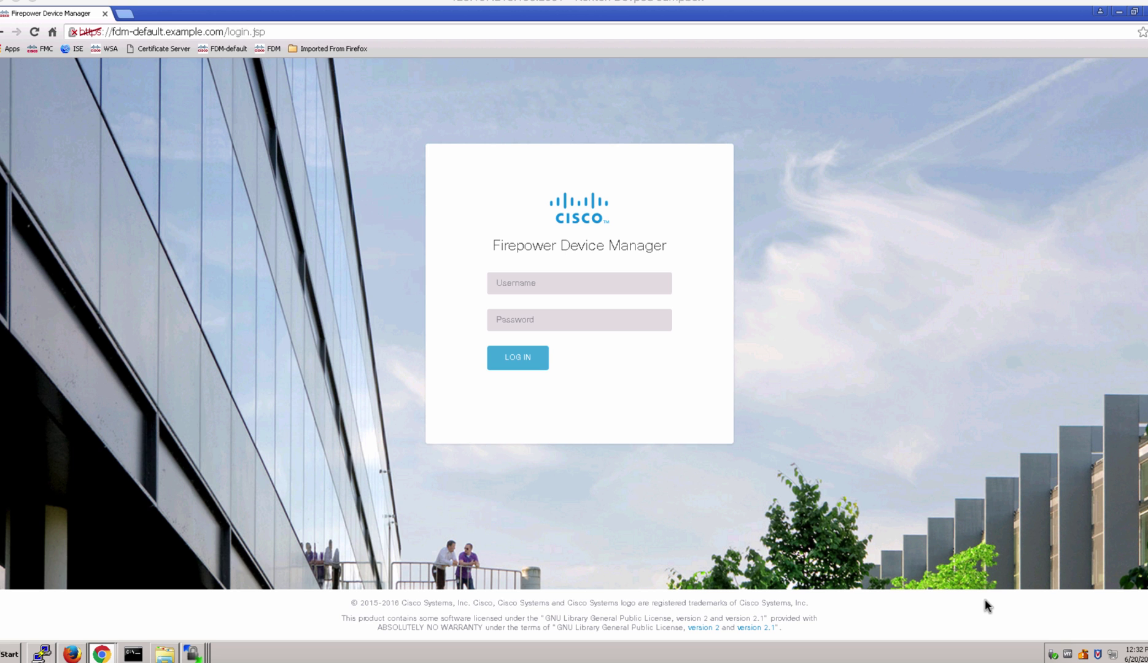
Log in to Firepower Device Manager as admin with the account password.
click(610, 284)
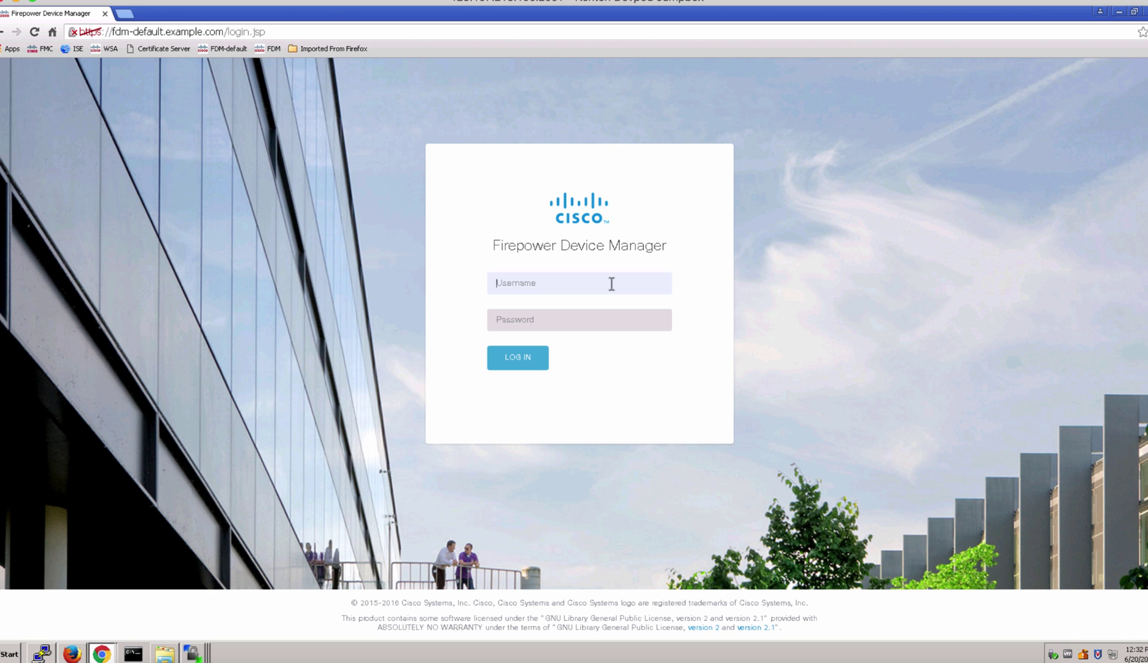
text(admin)
key(Tab)
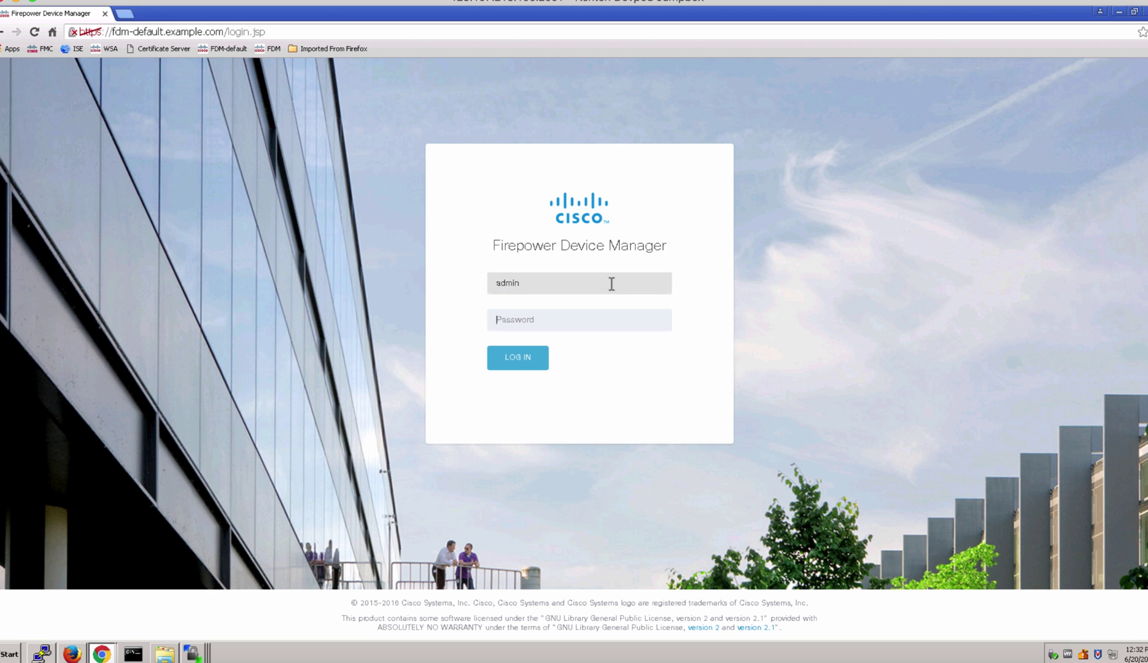
text(Admin123)
click(538, 357)
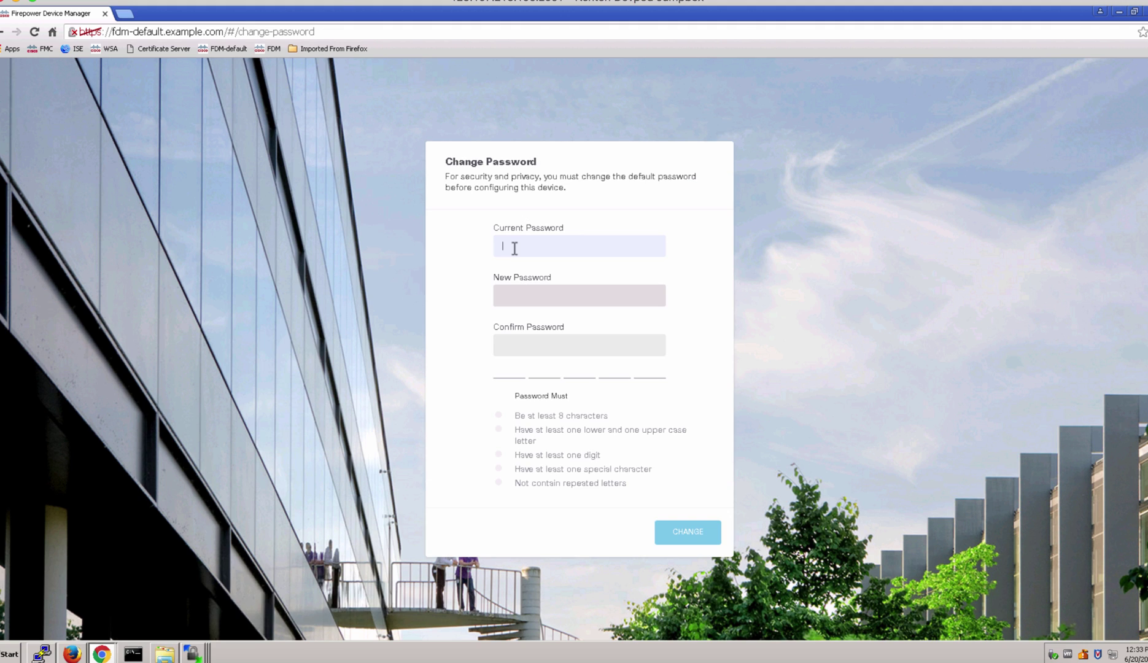
Replace the default admin password with a new one that meets every requirement.
text(Admin123)
text(Cisc)
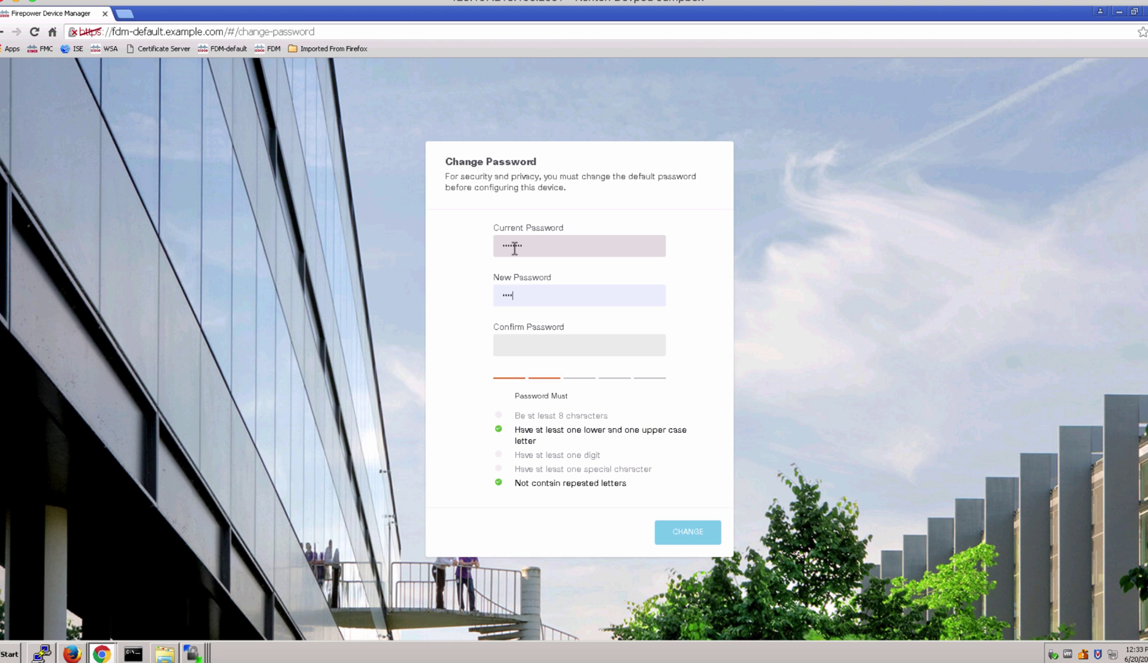
text(o123!)
key(Tab)
text(Cisco)
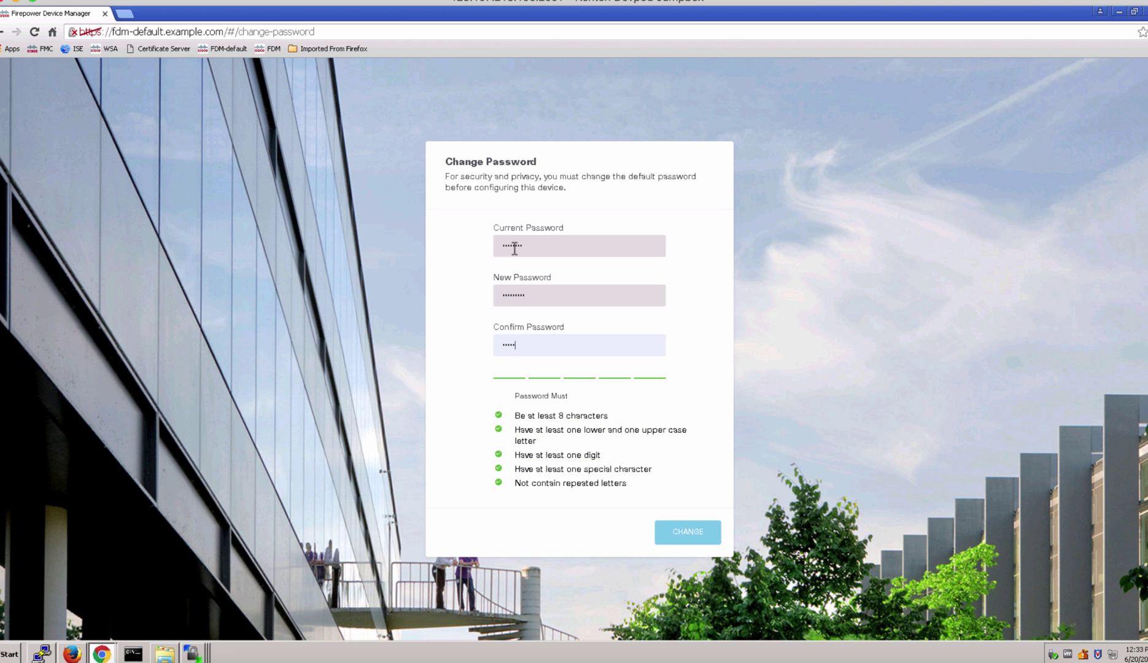
text(123!)
click(708, 537)
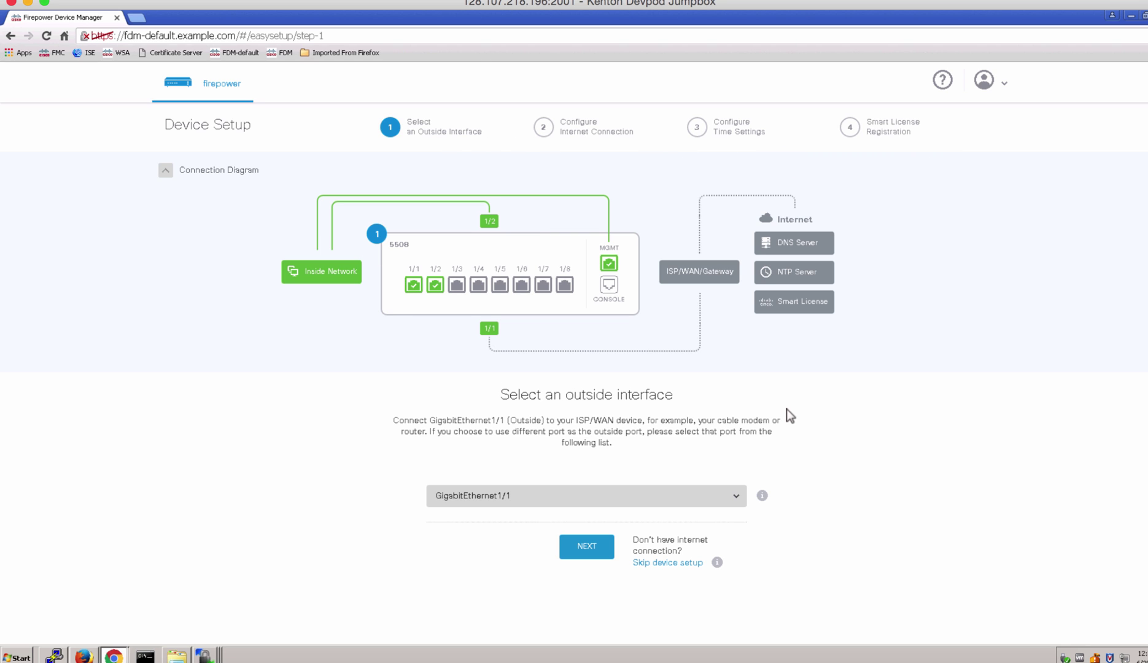
Collapse and re-expand the connection diagram, leaving GigabitEthernet1/1 as the outside interface.
click(168, 177)
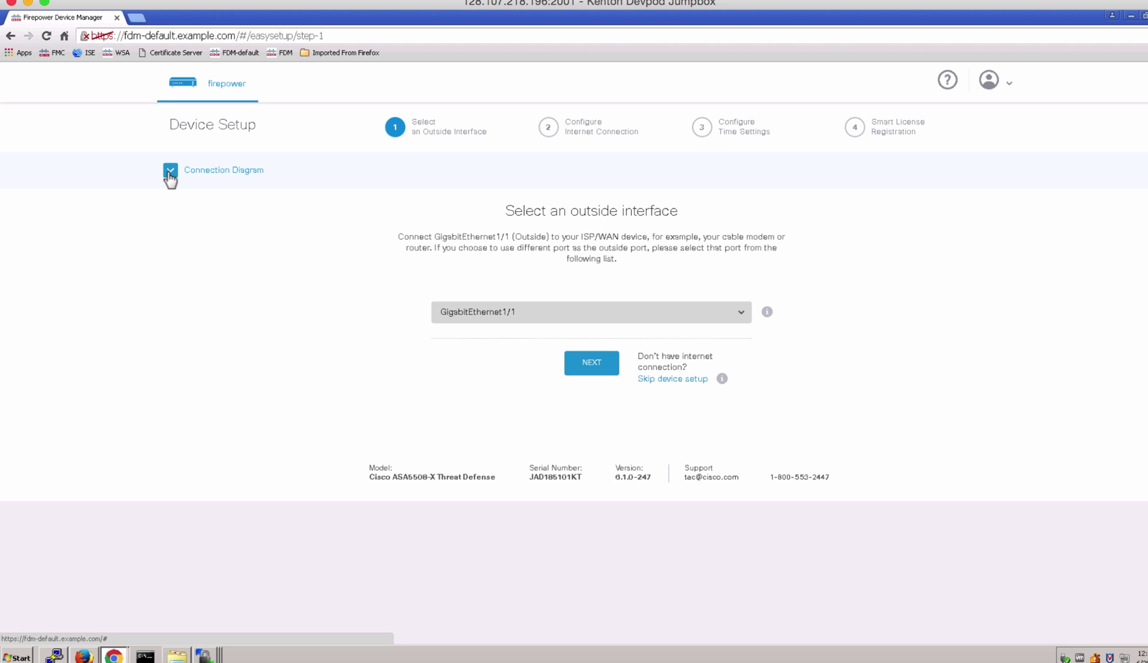
click(170, 175)
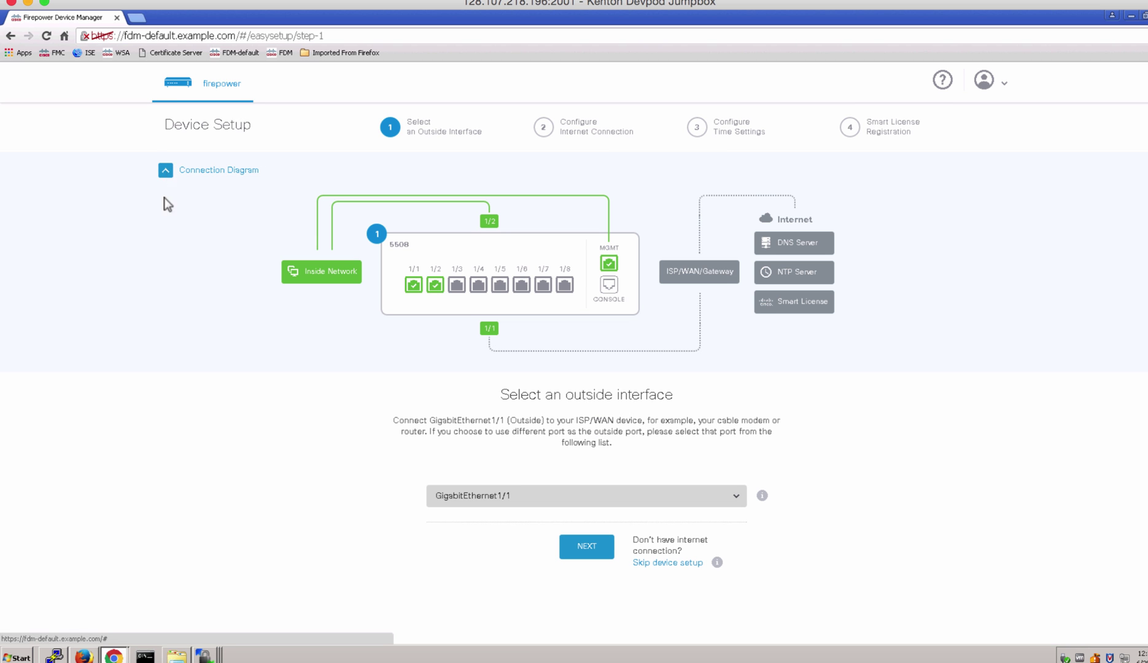
scroll(239, 364, down, 1)
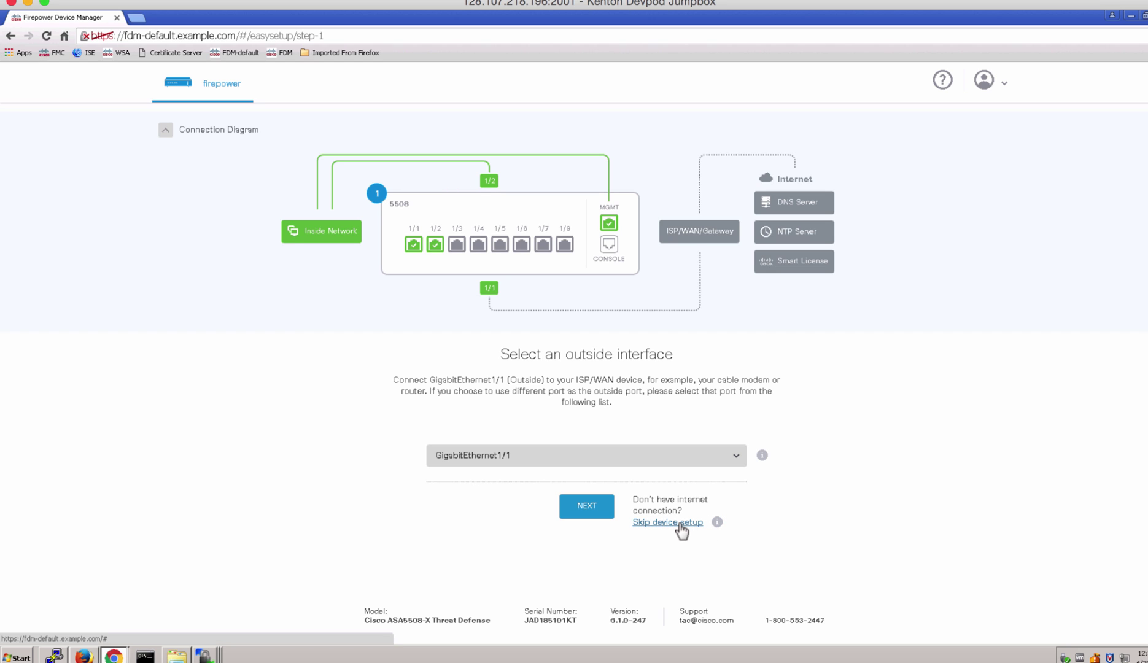
Accept GigabitEthernet1/1 as the outside interface and set its IPv4 configuration to Manual input.
click(591, 509)
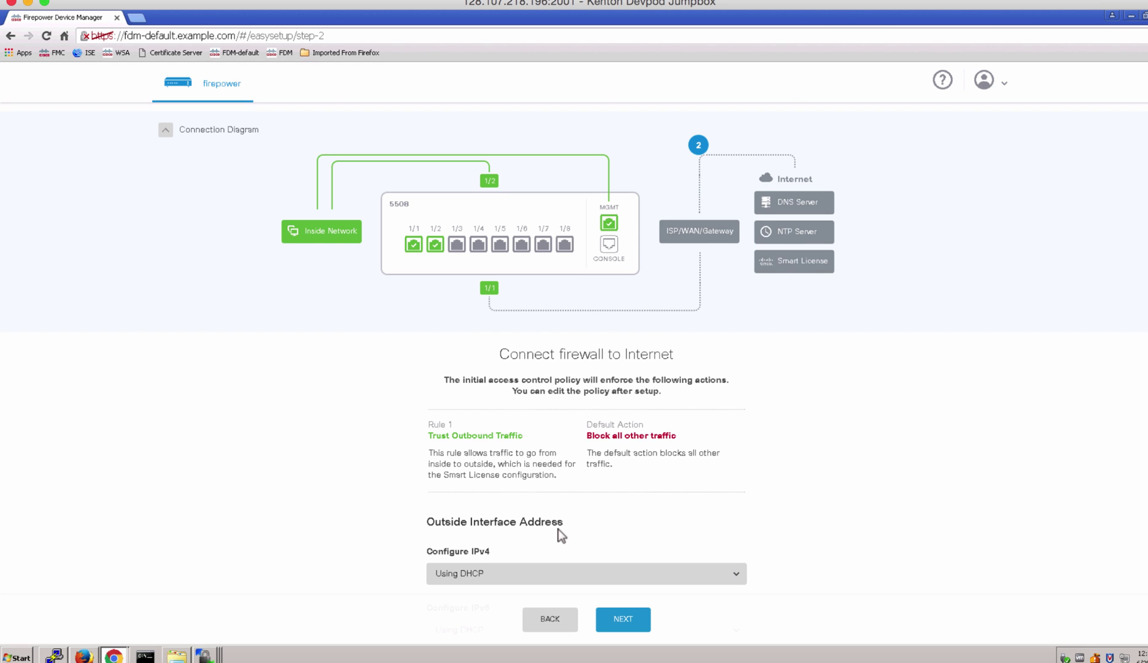
scroll(558, 530, down, 2)
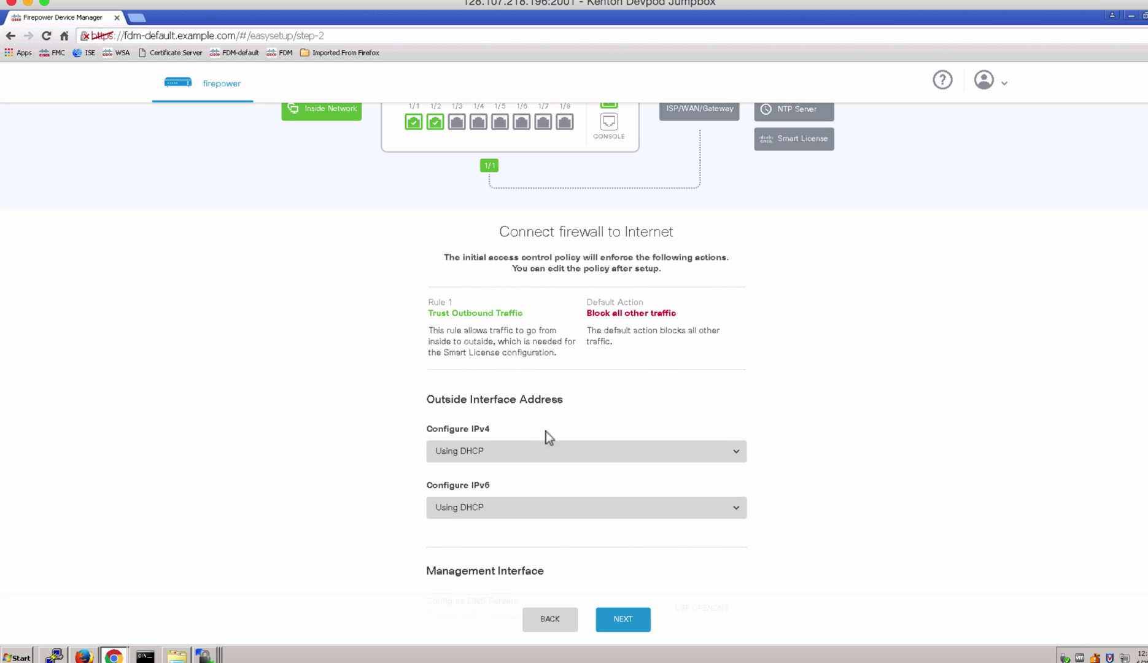
click(545, 454)
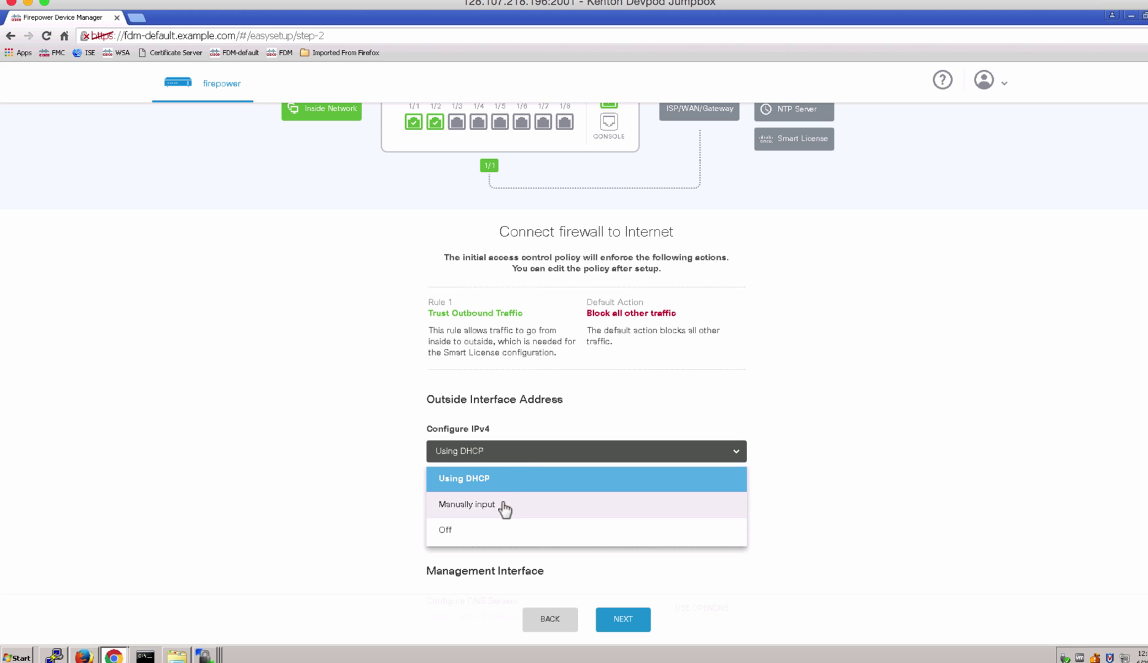
click(503, 505)
scroll(577, 491, down, 1)
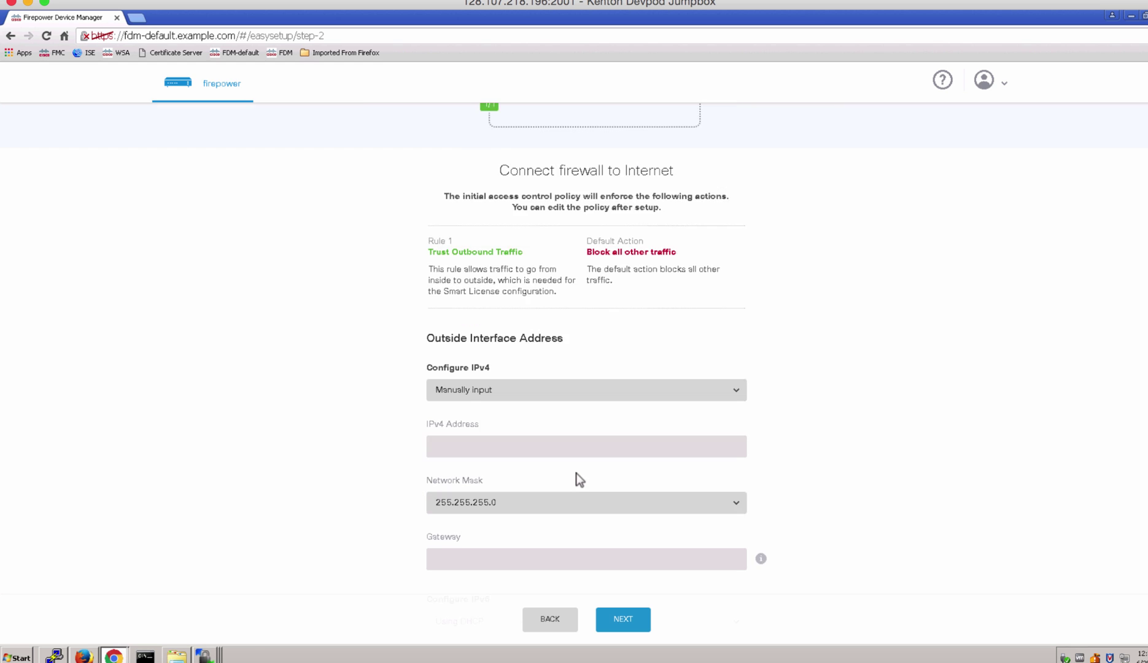
scroll(577, 478, down, 1)
Enter outside IPv4 address 192.168.1.2 and gateway 192.168.1.1, and check the gateway help.
click(512, 381)
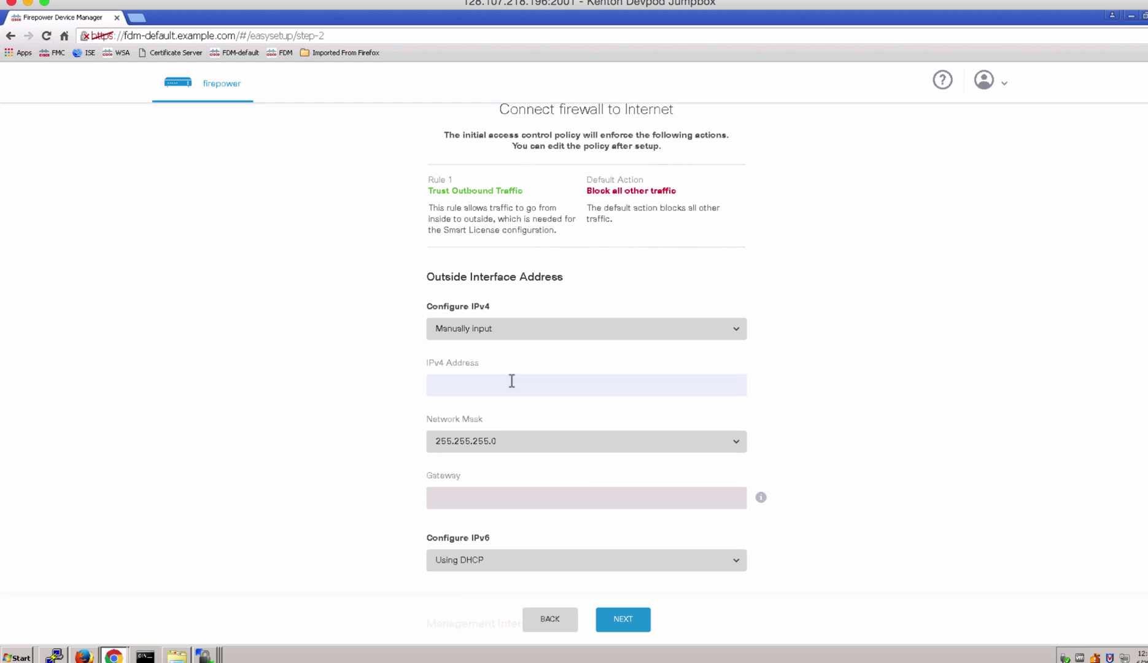
text(192.168.1.2)
click(510, 502)
text(192.168.)
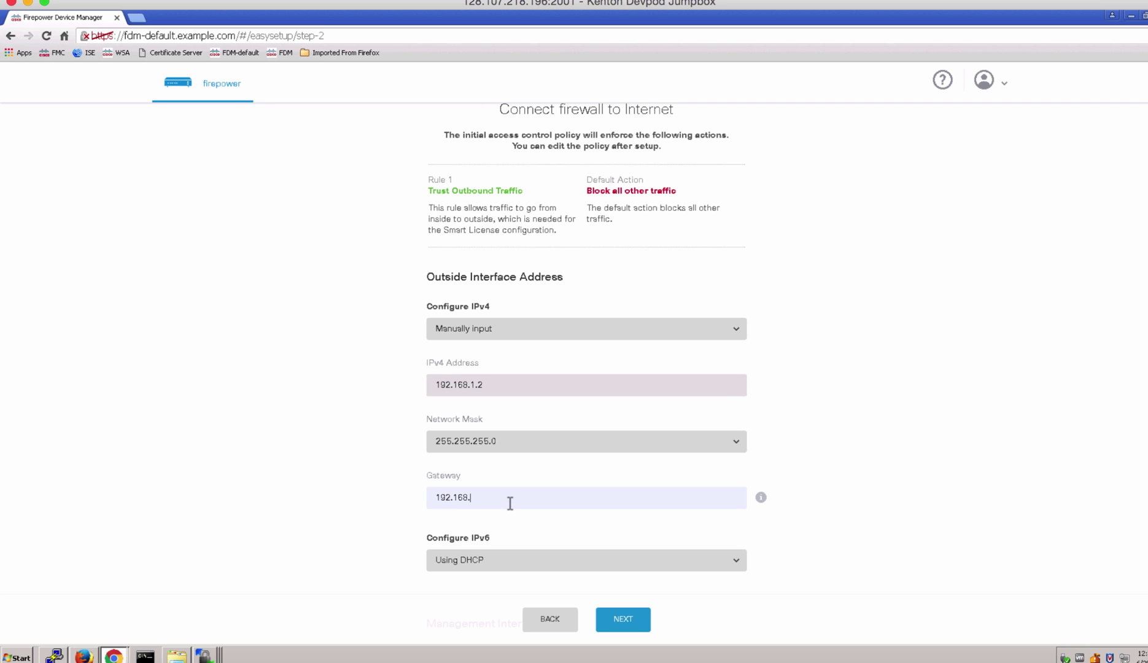
text(1.1)
click(762, 498)
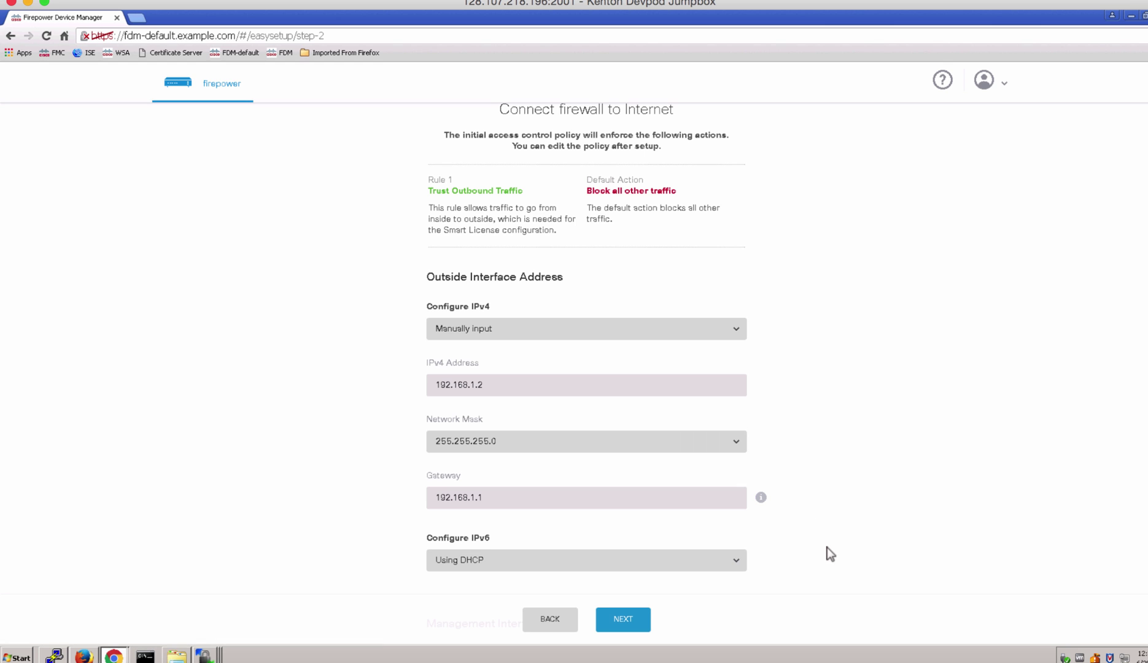
Turn IPv6 off on the outside interface.
scroll(827, 553, down, 2)
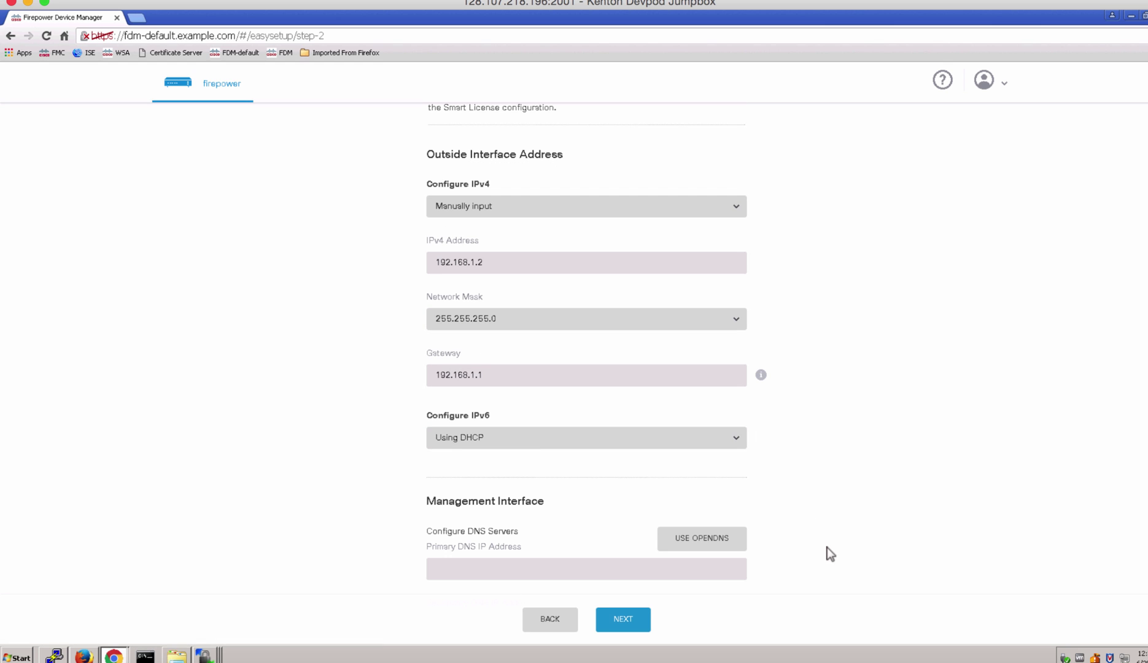
click(741, 446)
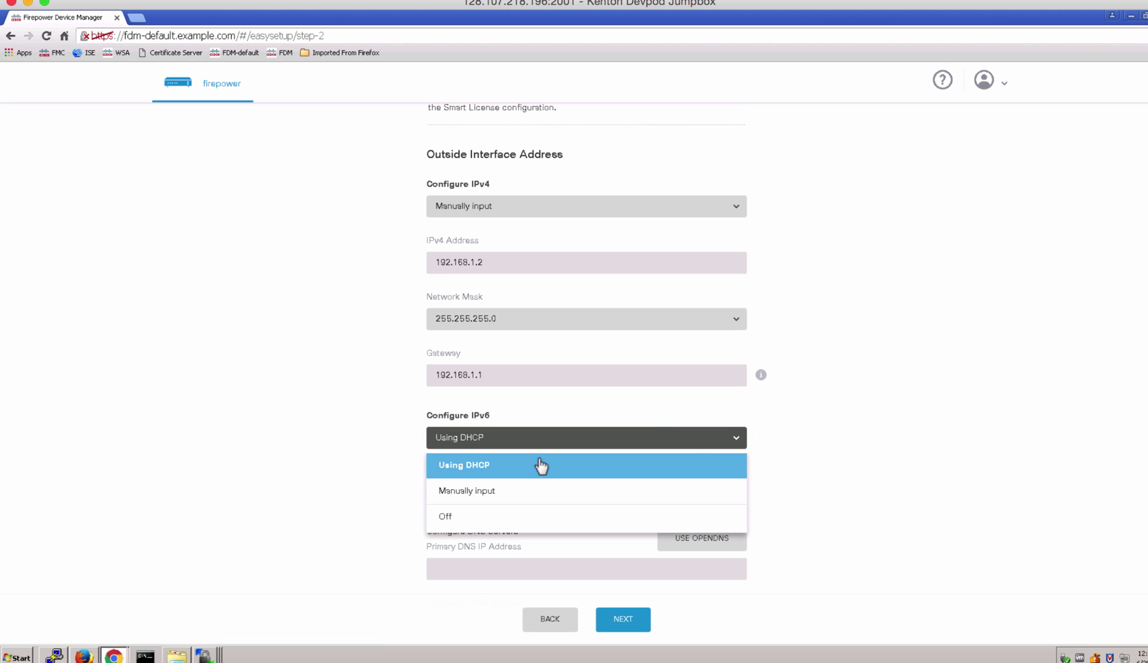
click(514, 520)
Set the primary DNS server to 128.107.212.175.
scroll(827, 492, down, 6)
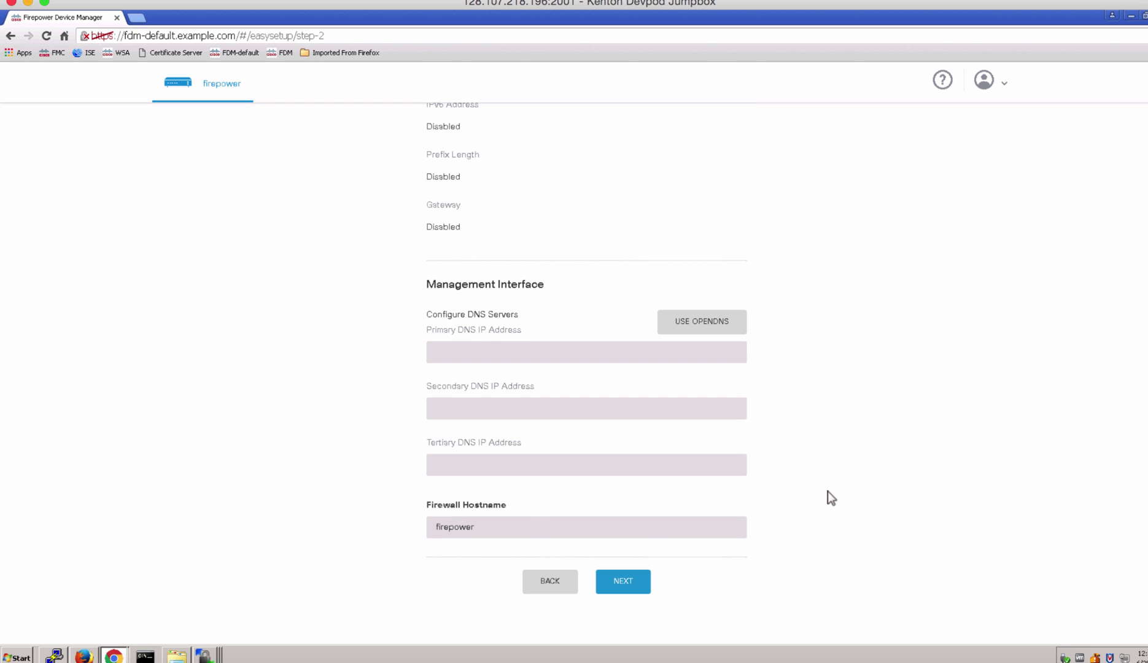
scroll(827, 492, down, 1)
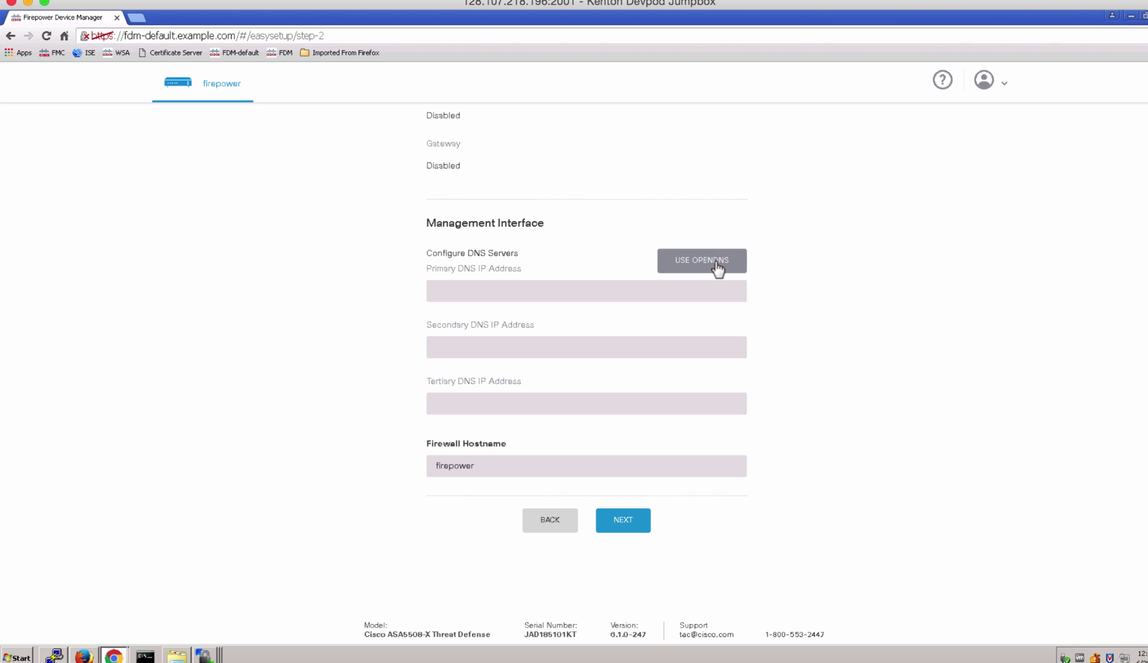
click(619, 290)
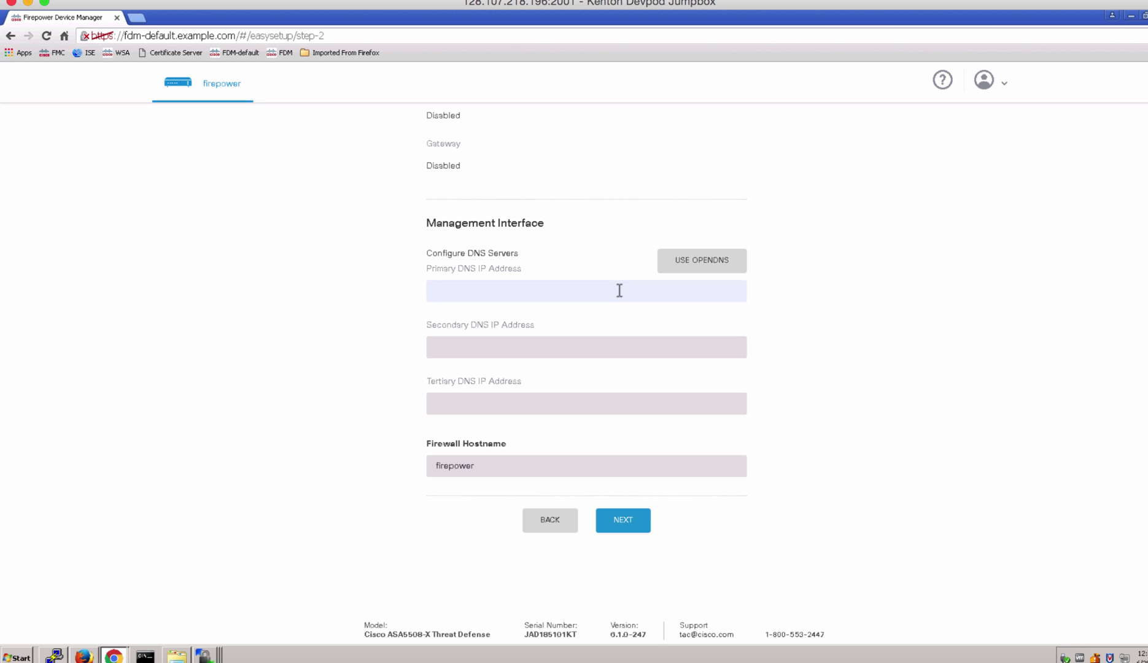
text(128.107.212.175)
Rename the firewall hostname to ftd and save the connection settings.
double_click(449, 466)
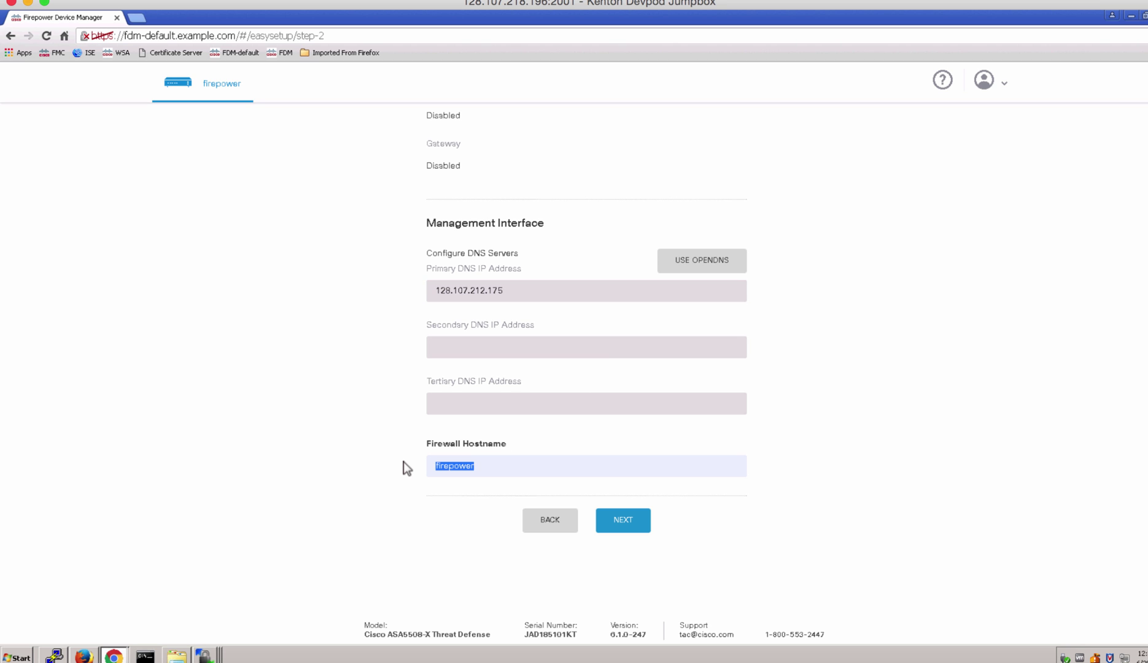
text(ftd)
scroll(703, 521, down, 1)
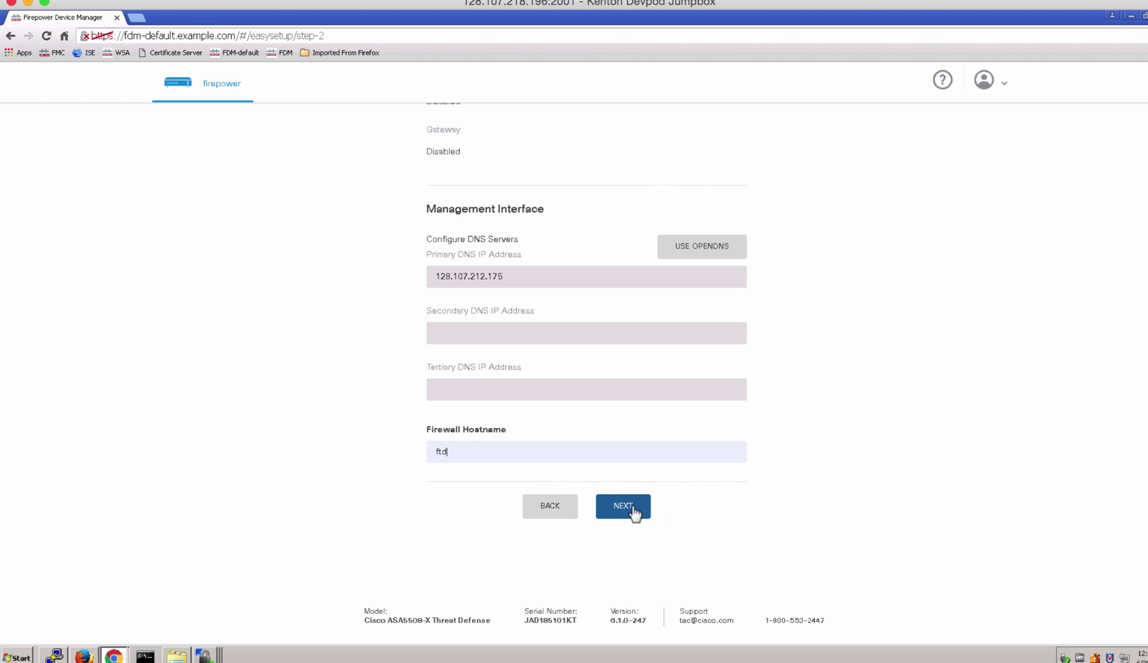
click(632, 506)
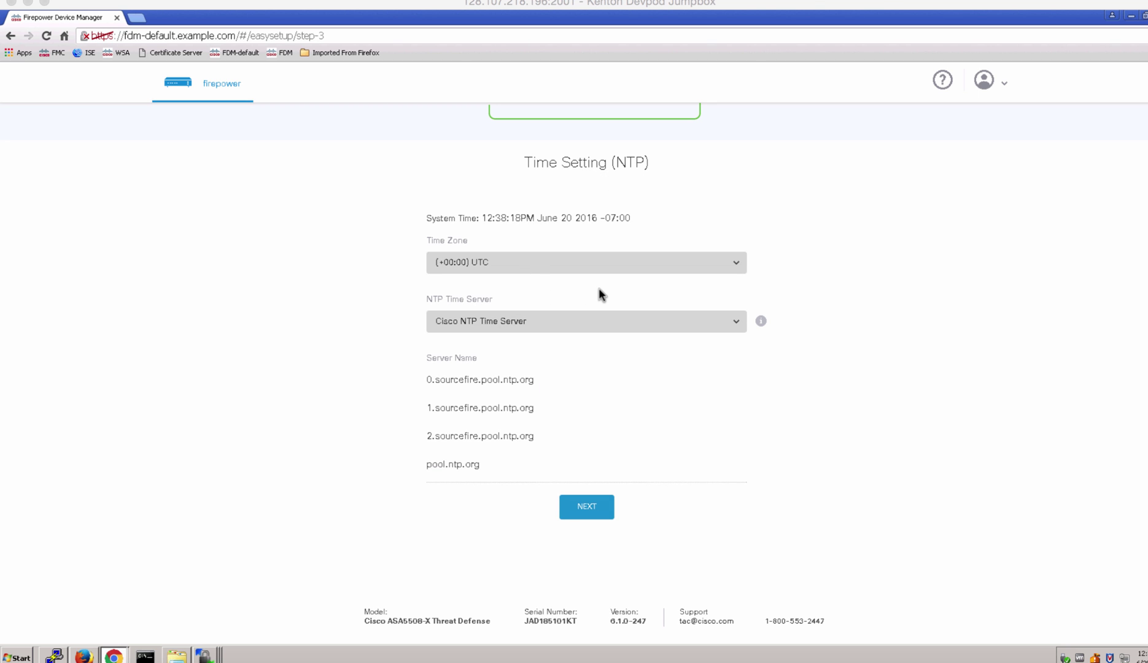
Switch NTP to a manually entered server 128.107.212.175 and save the time settings.
click(550, 325)
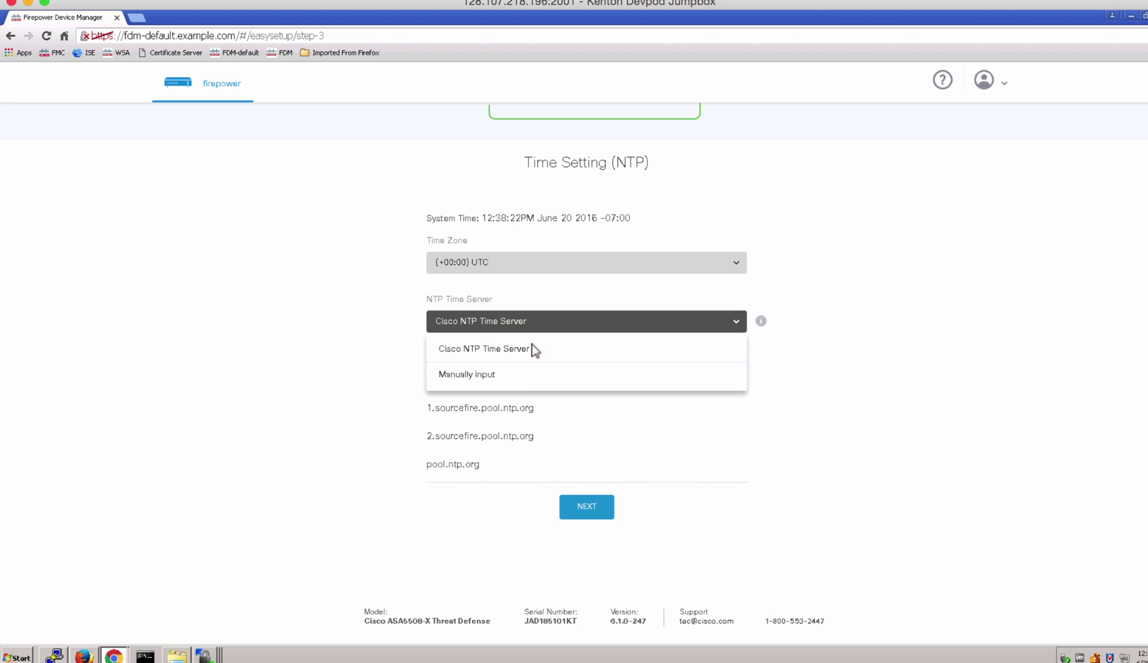
click(525, 379)
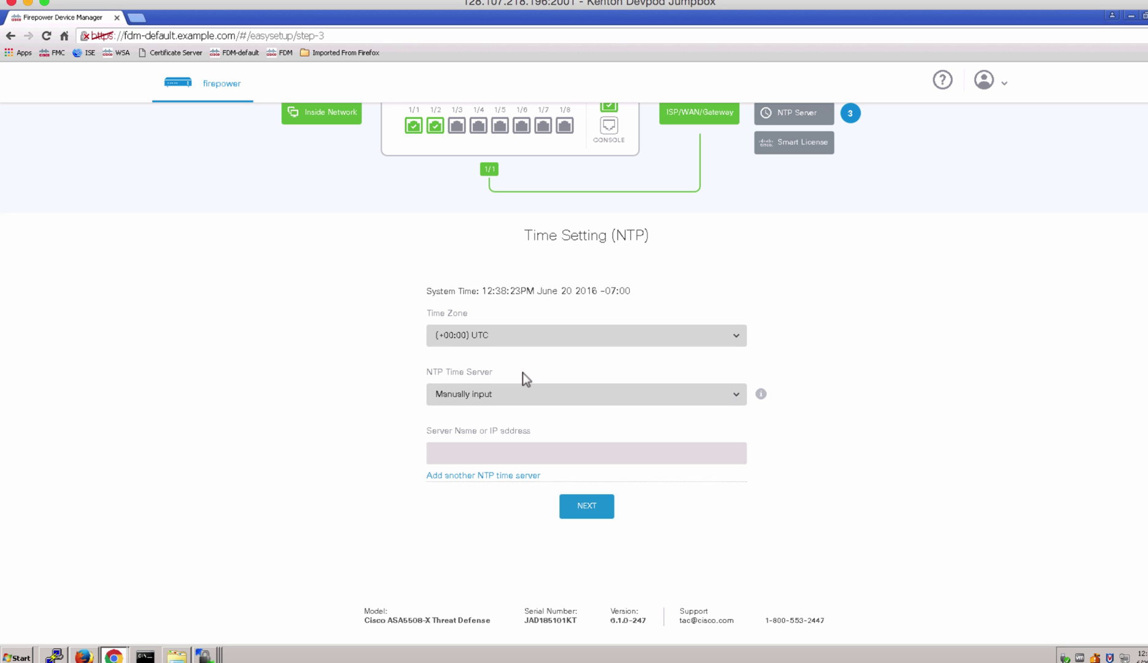
click(496, 450)
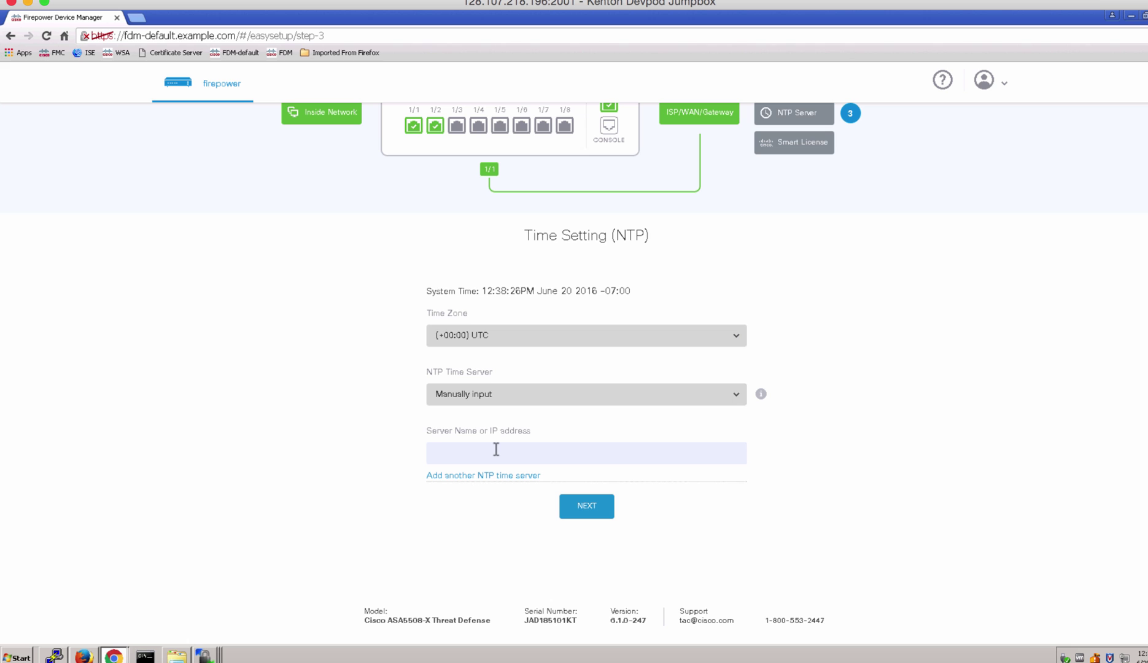
text(128)
text(107.212.175)
click(586, 511)
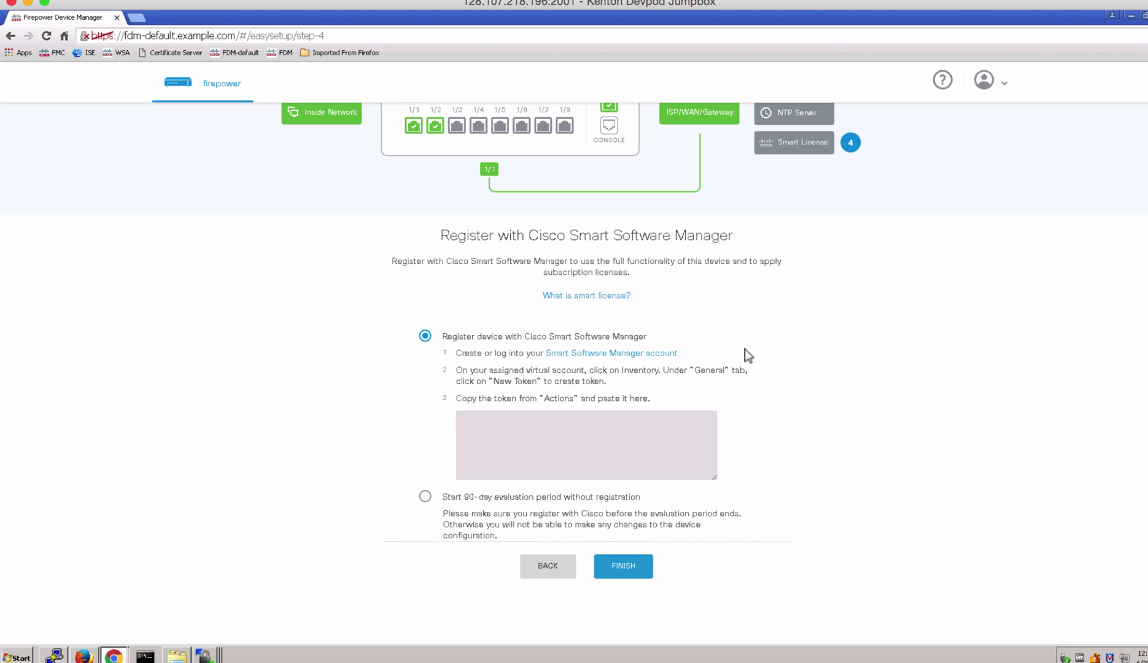
Choose the 90-day evaluation without registration and finish the device setup.
click(424, 497)
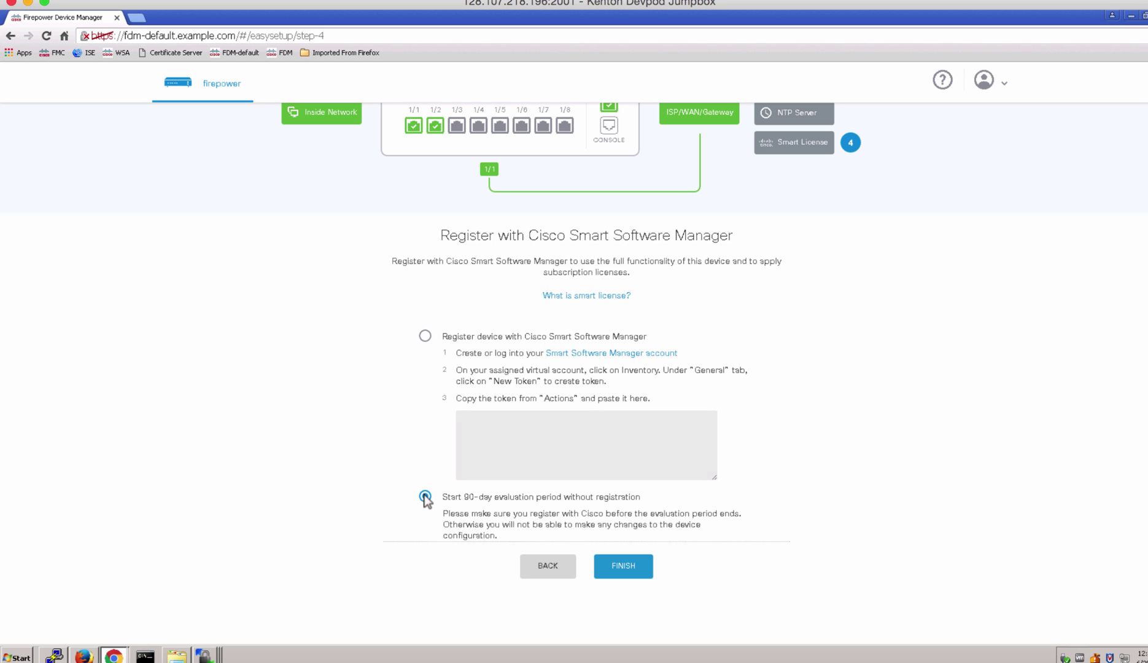
click(624, 565)
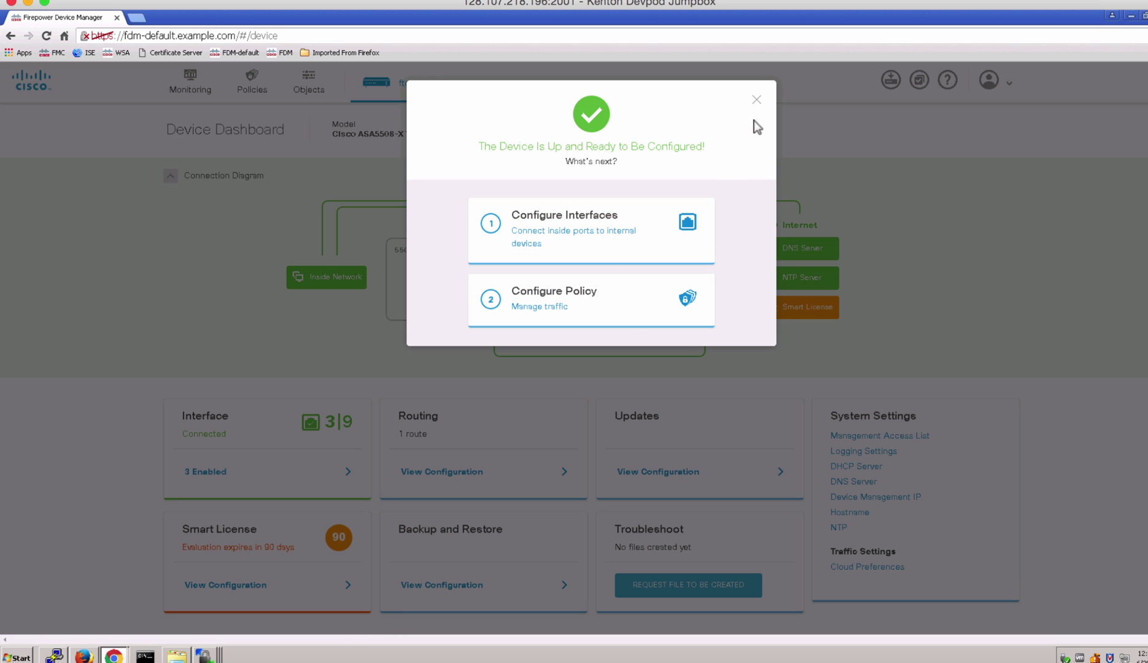
Close the 'Device Is Up and Ready' message and inspect port 1/1 in the diagram.
click(756, 100)
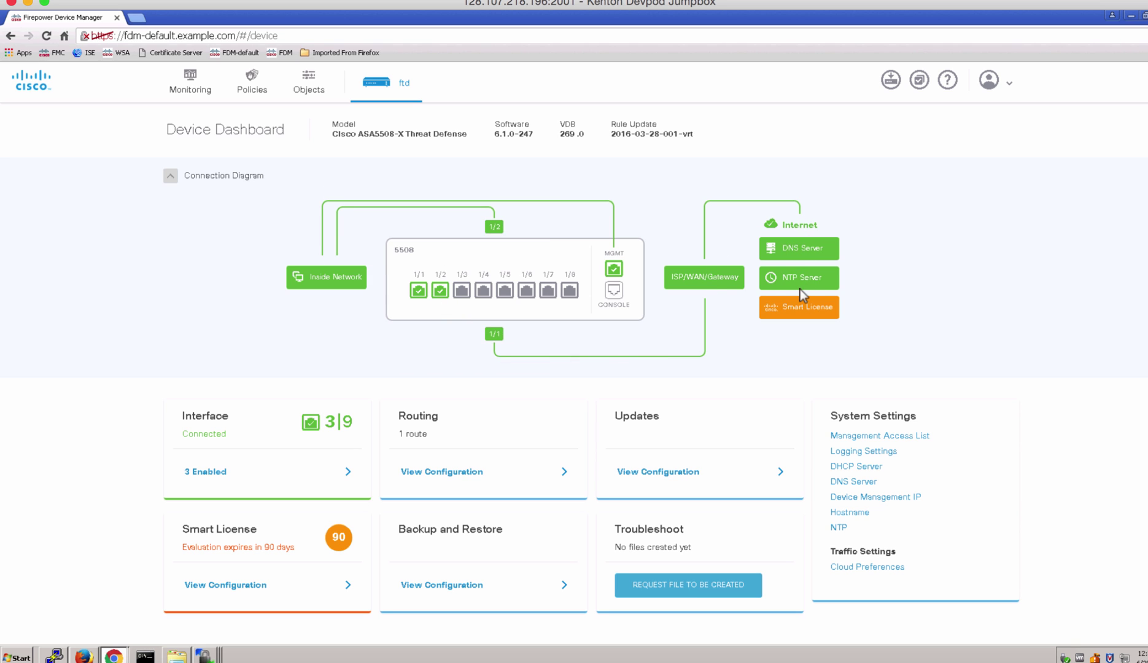
mouse_move(418, 296)
Review the interface list, then inspect the outside default route on Static Routing without changes.
click(220, 474)
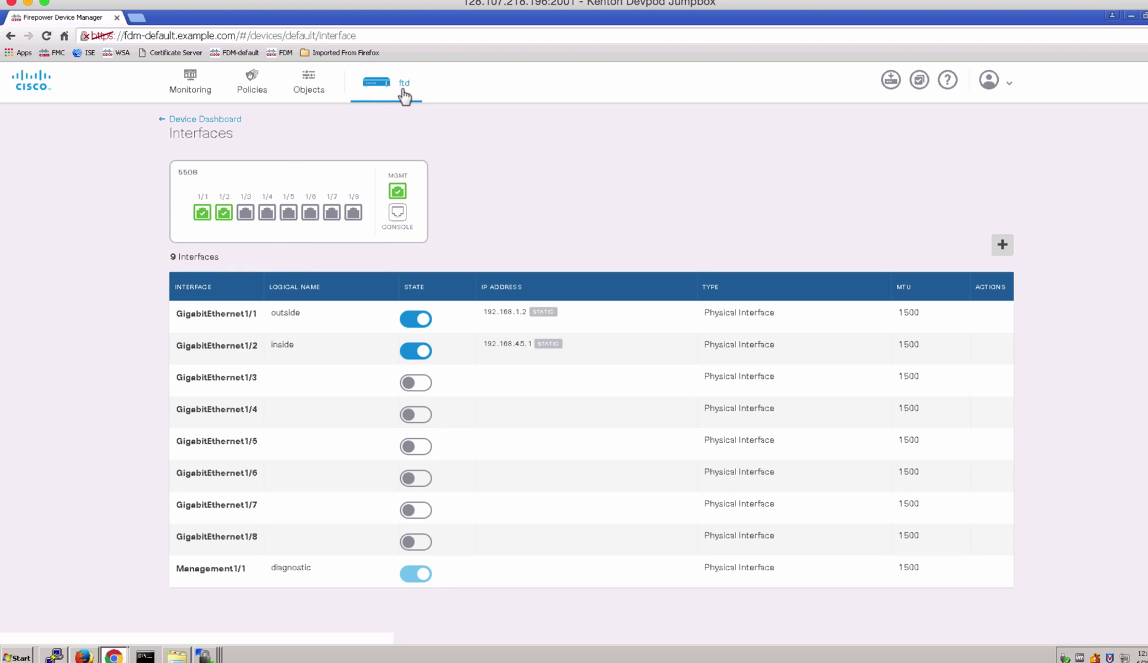
click(222, 118)
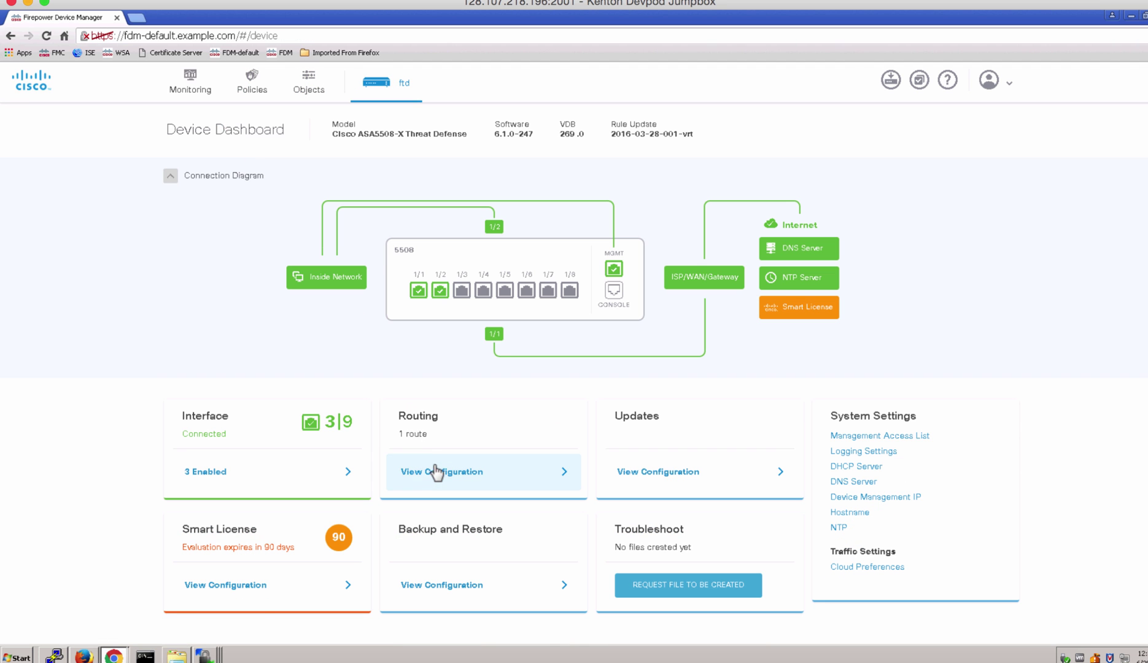
click(436, 472)
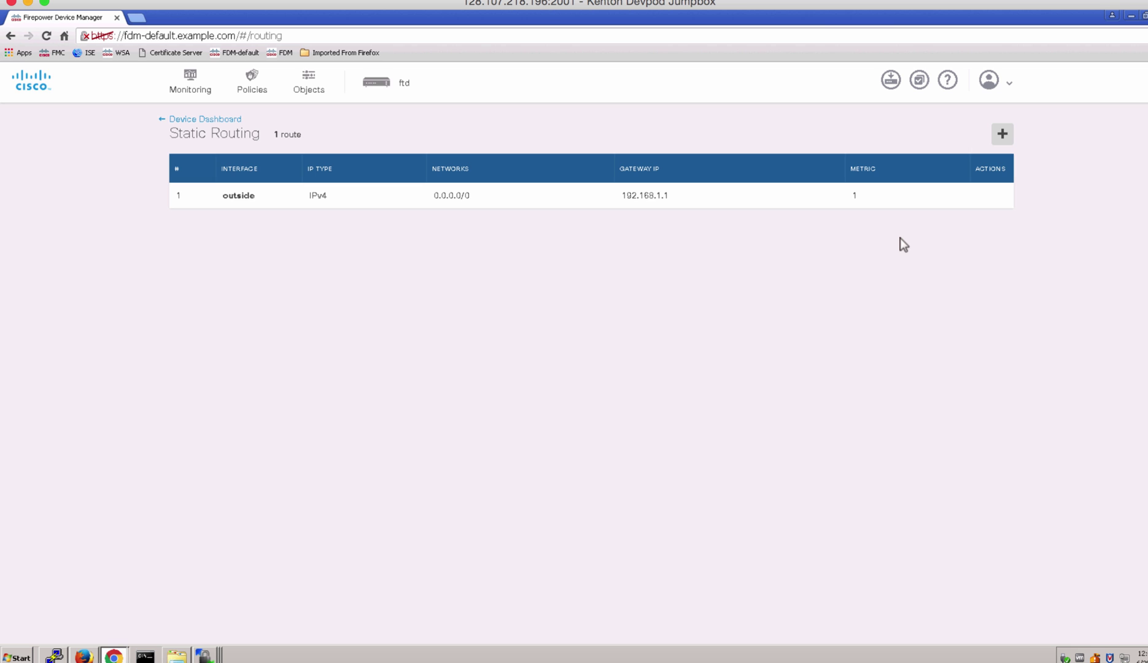
mouse_move(985, 195)
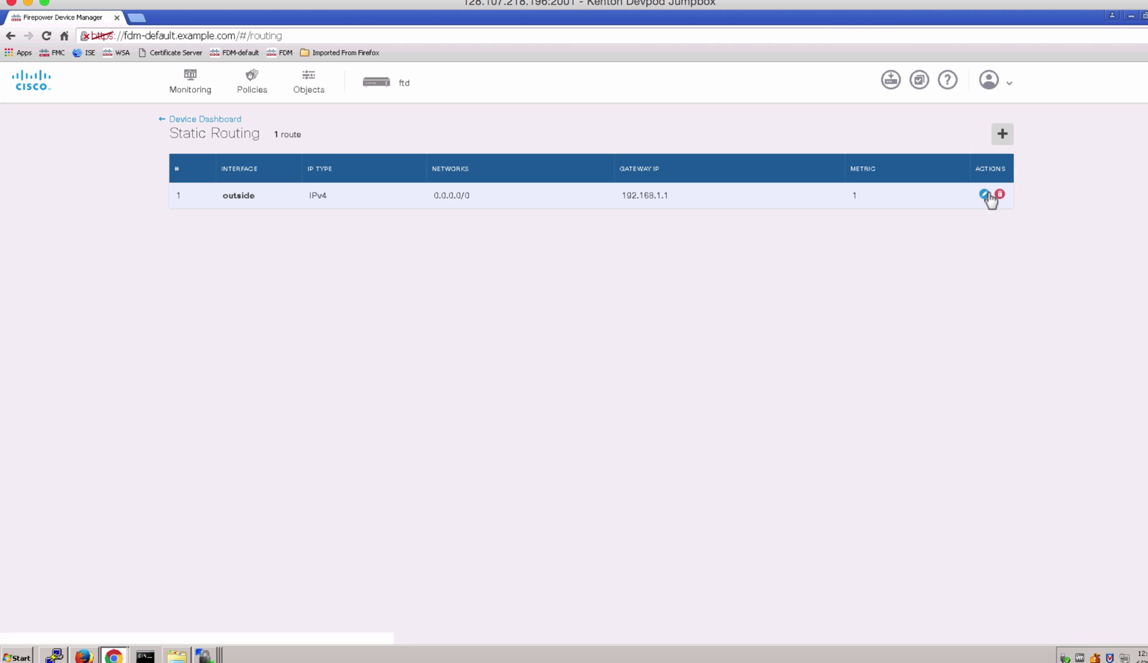
click(984, 195)
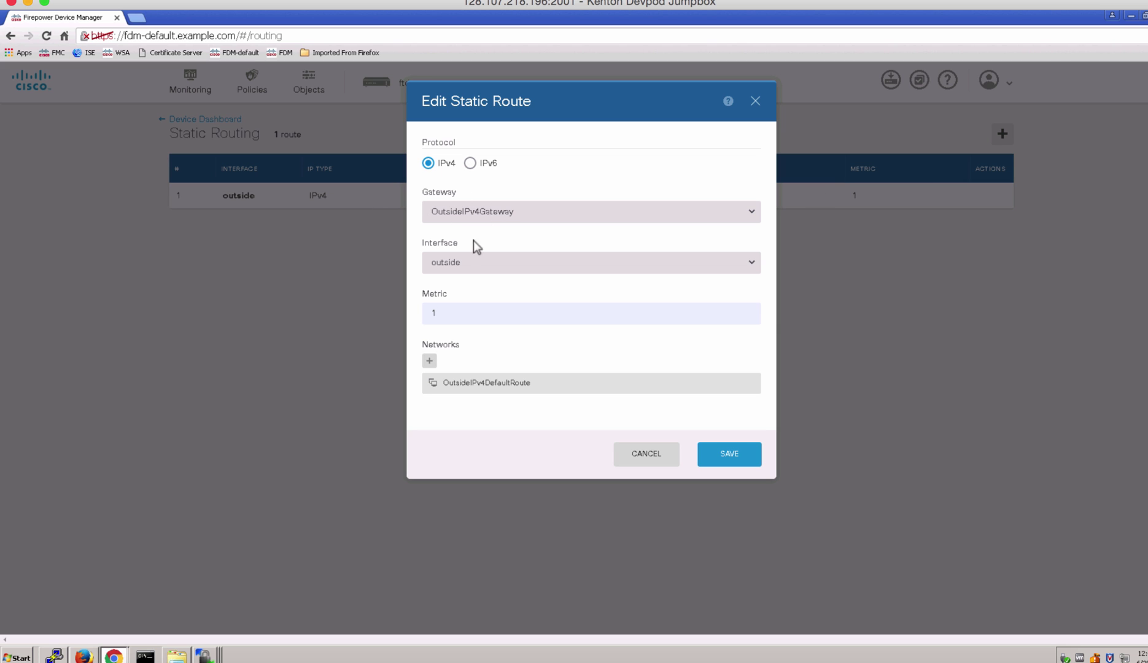
click(666, 453)
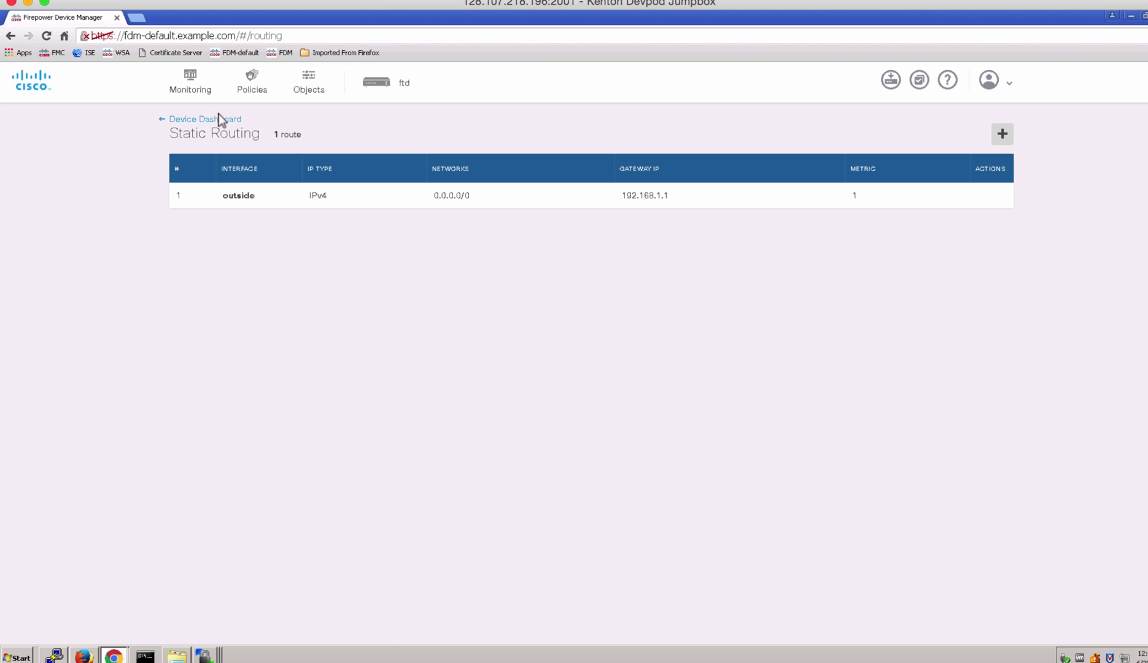
Look over the Updates page, then open the Smart License page from the dashboard.
click(395, 80)
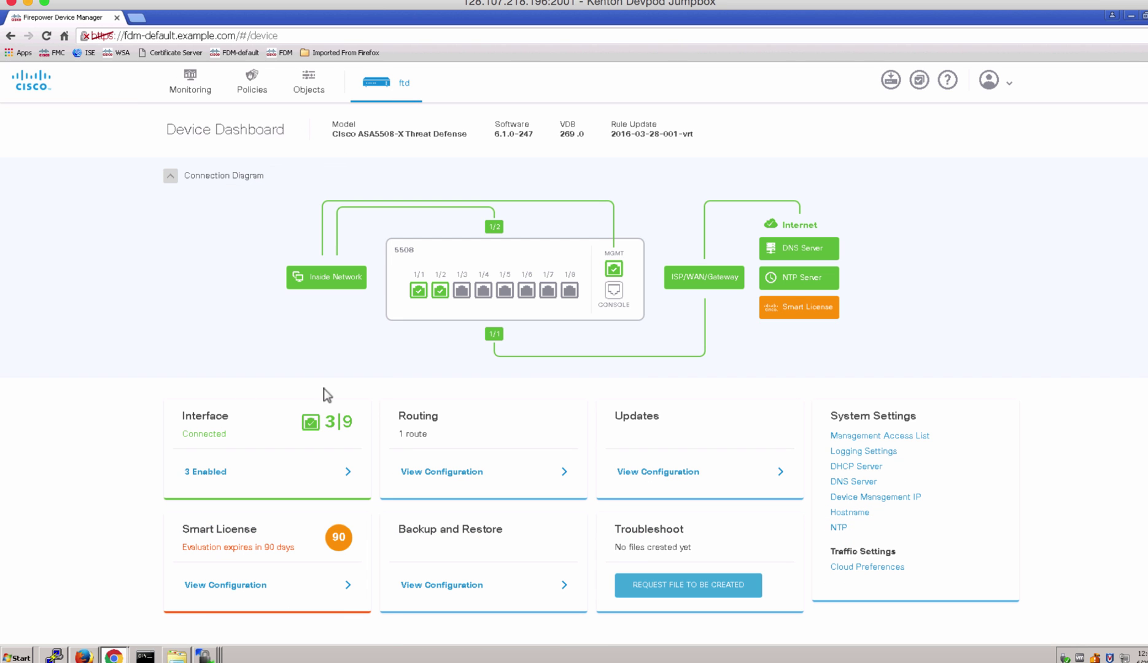
click(632, 479)
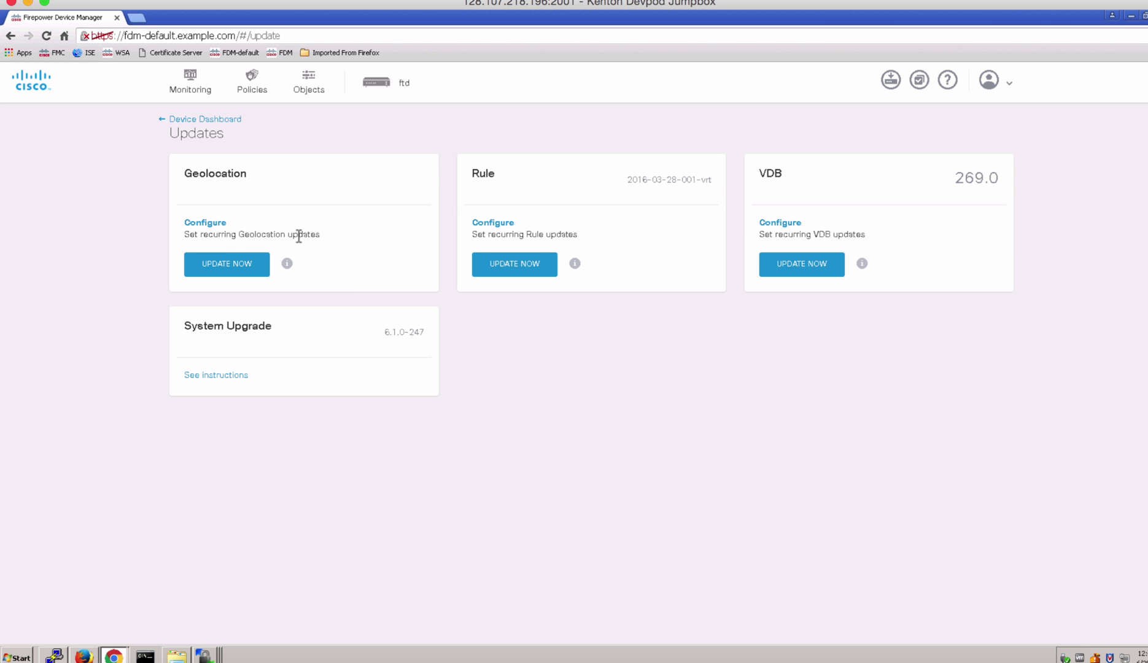
click(529, 270)
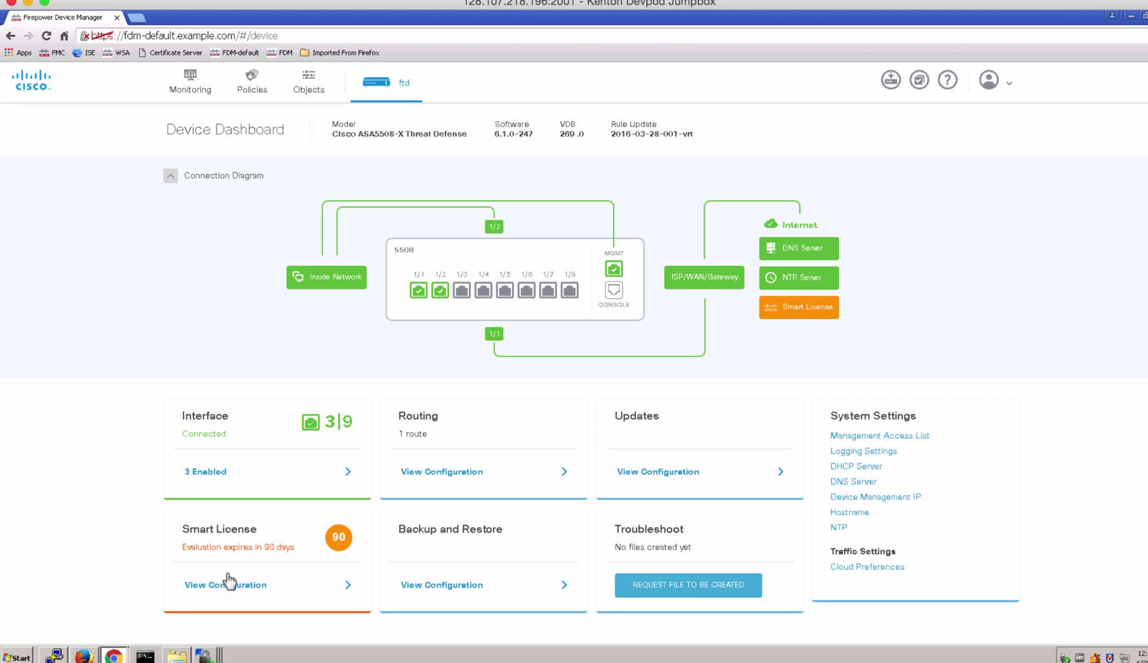
click(229, 581)
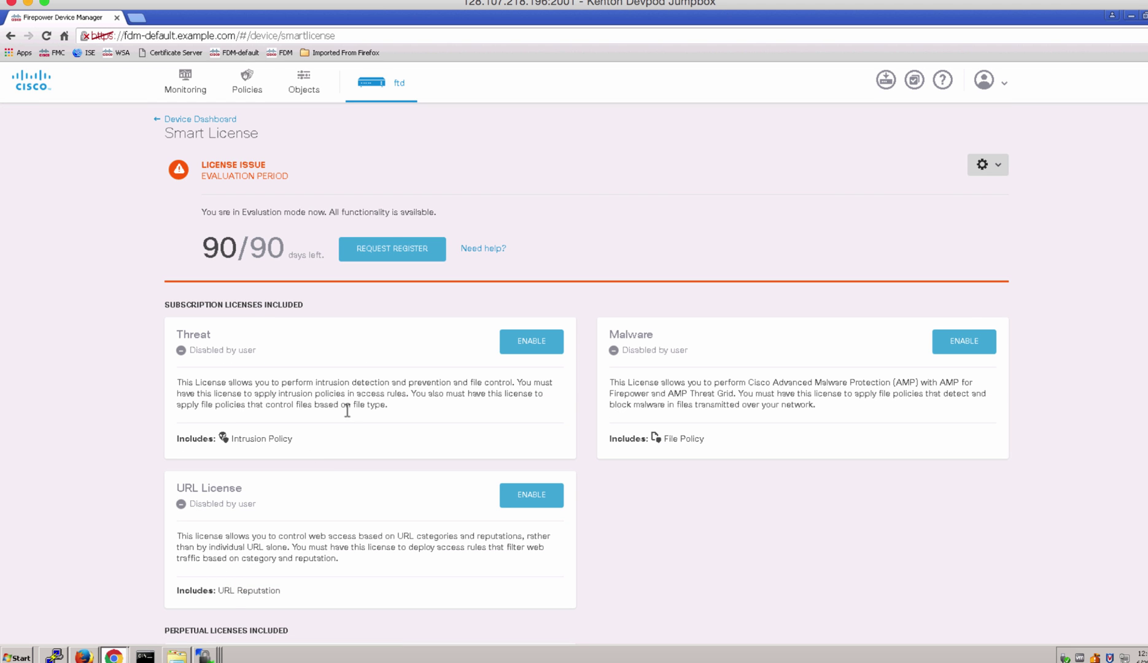
Enable the Threat, Malware and URL License cards on the Smart License page.
click(538, 347)
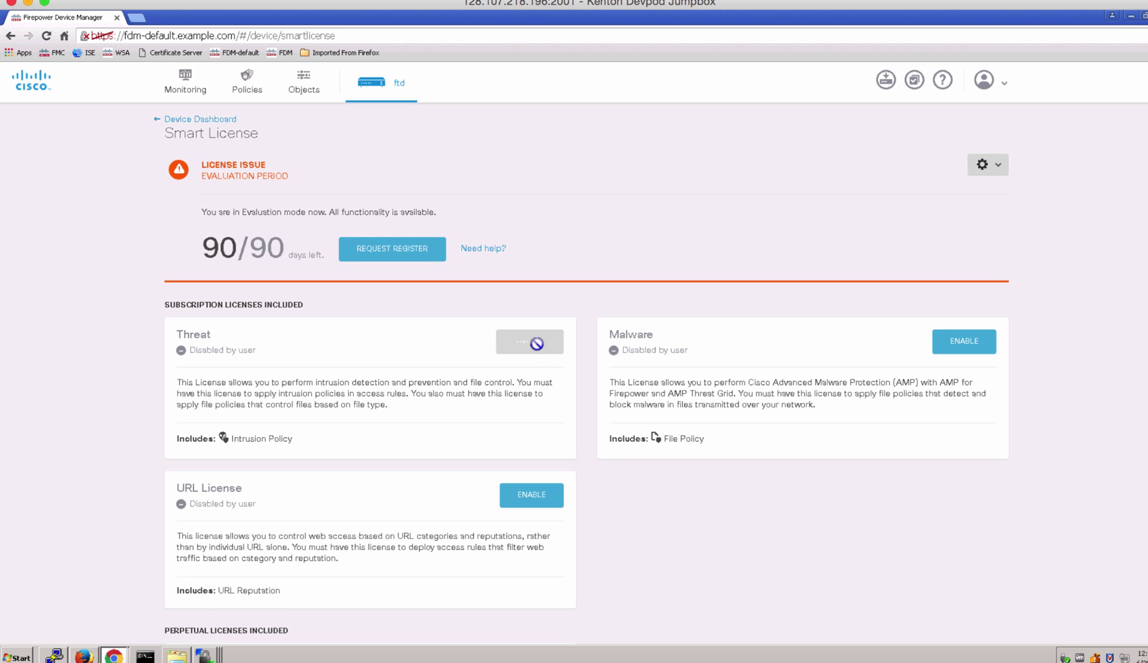
click(962, 349)
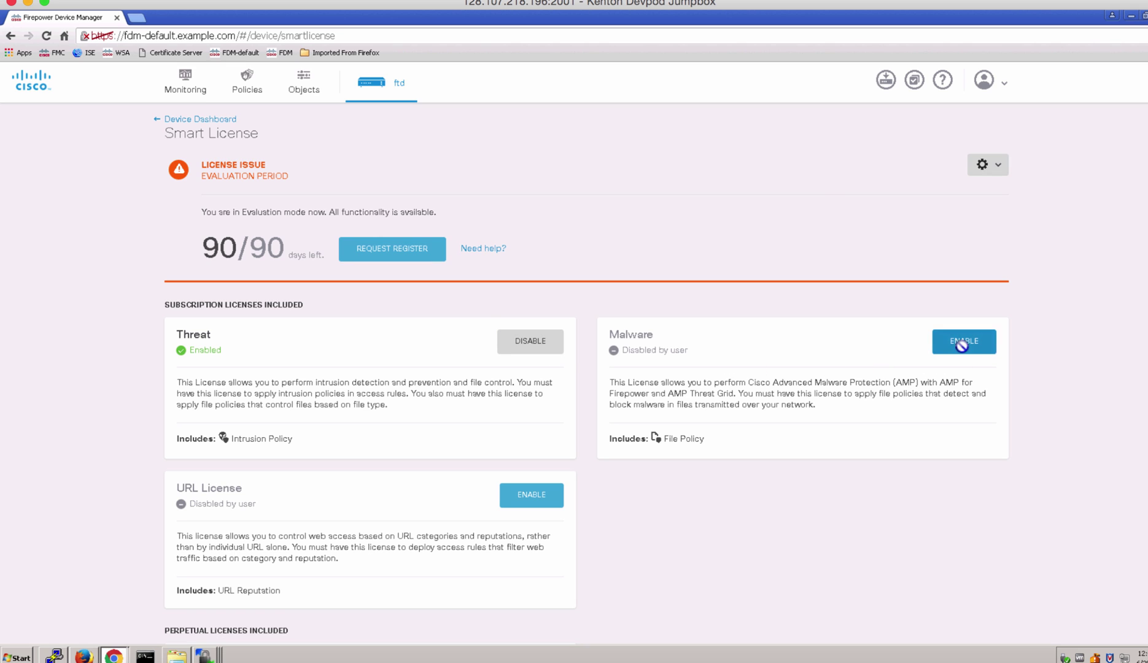
click(540, 495)
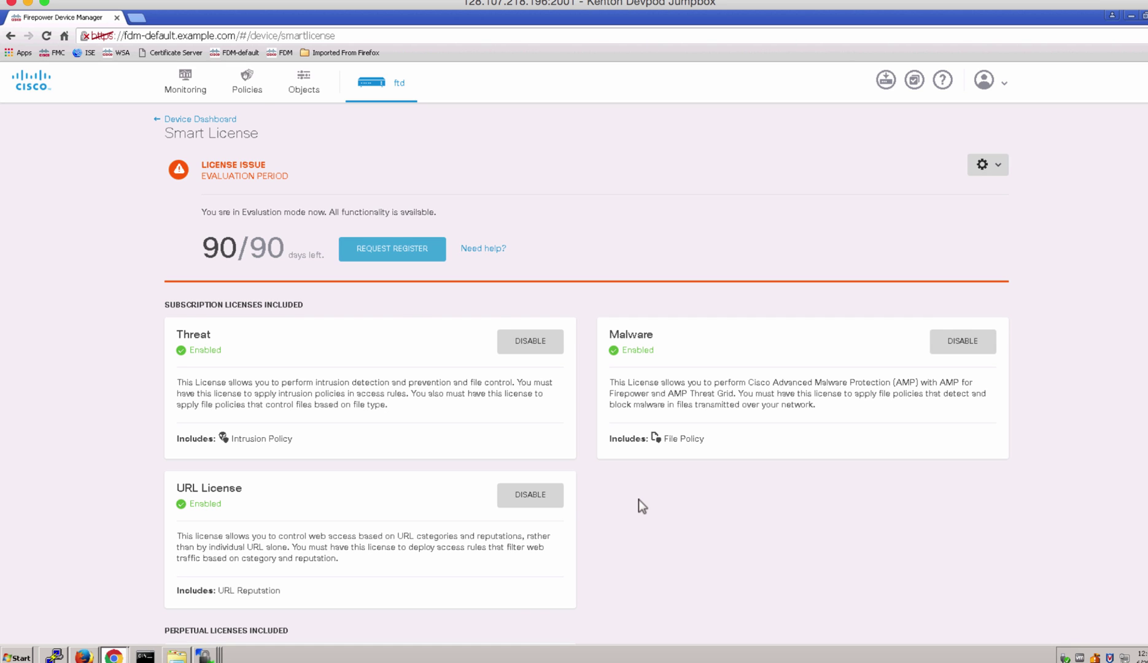
scroll(639, 499, down, 2)
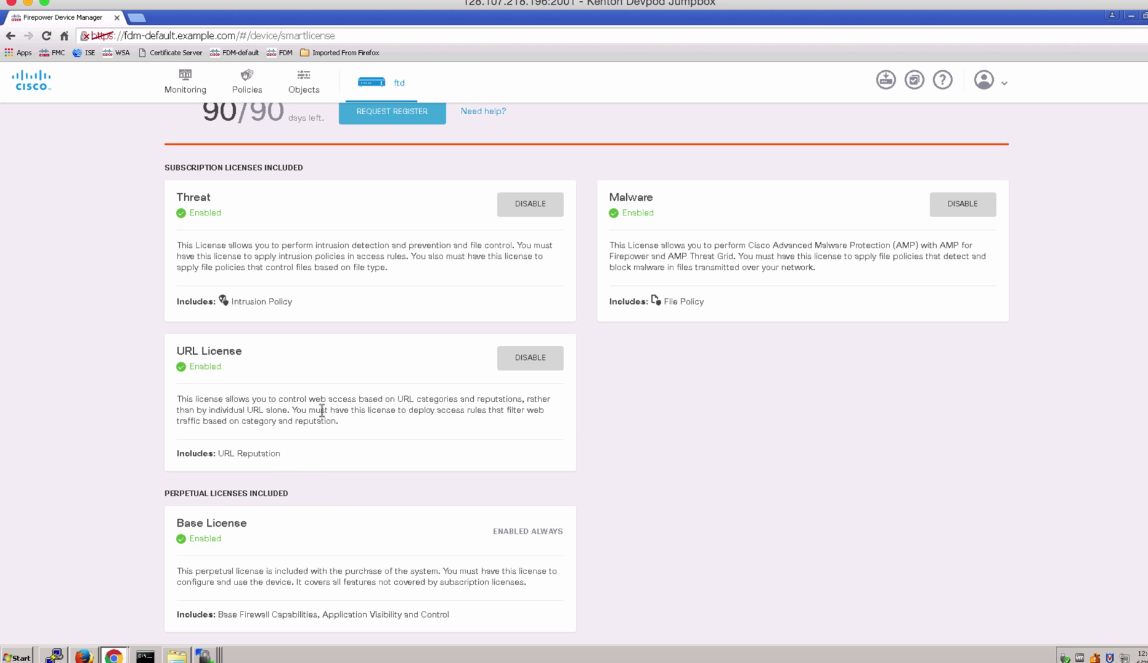
scroll(322, 408, up, 2)
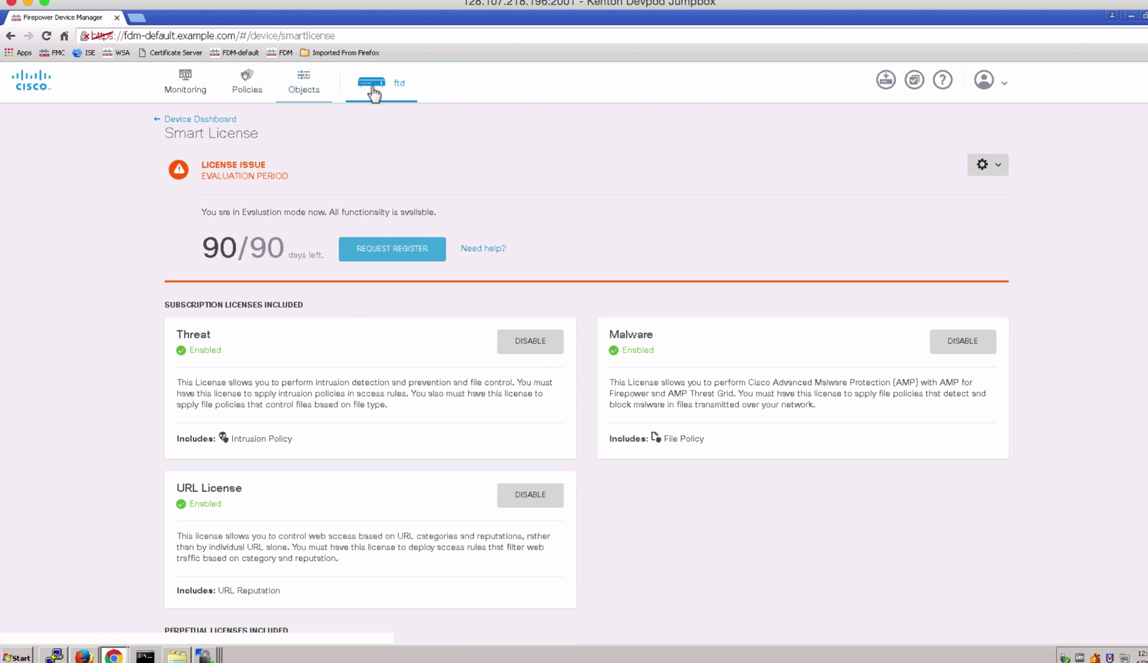
click(374, 85)
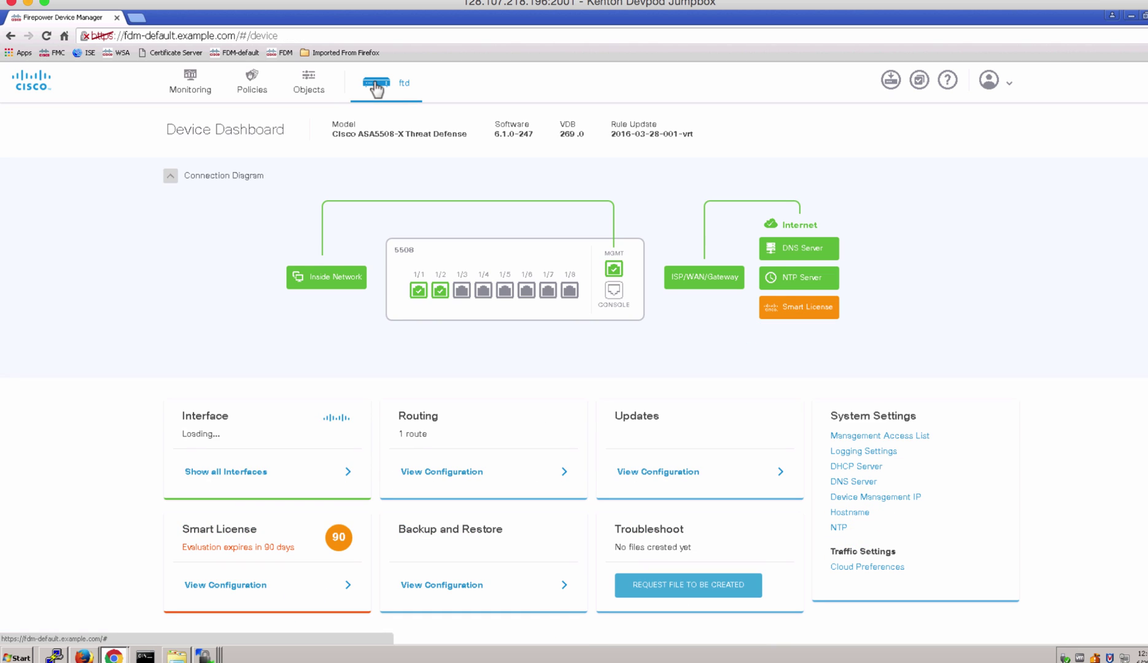
click(437, 586)
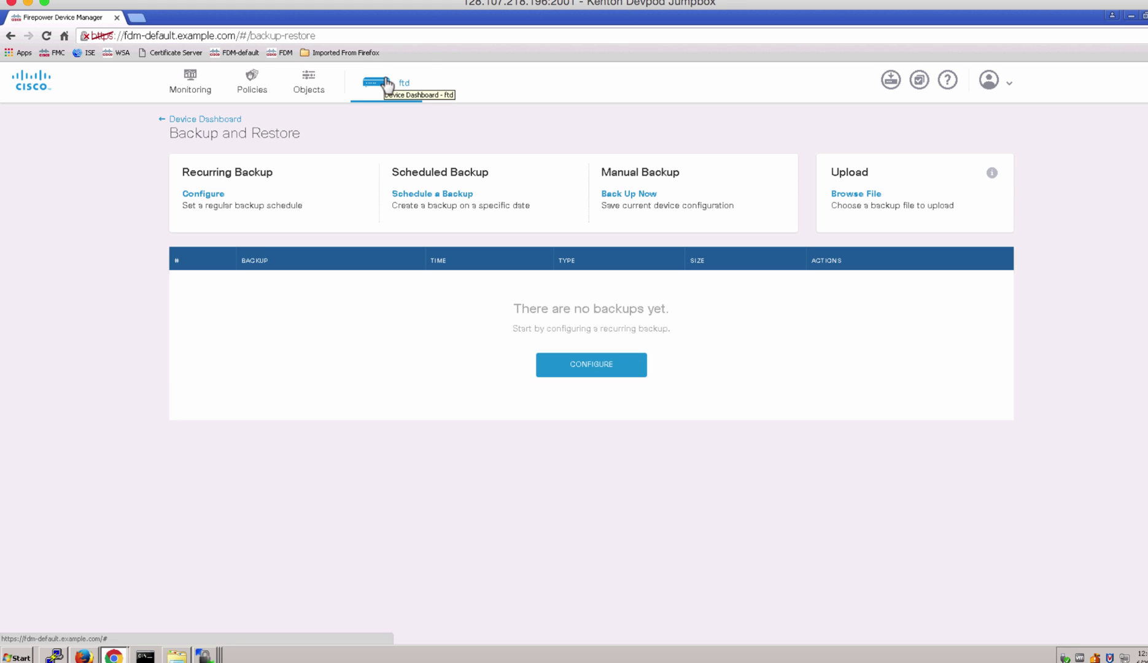
click(387, 84)
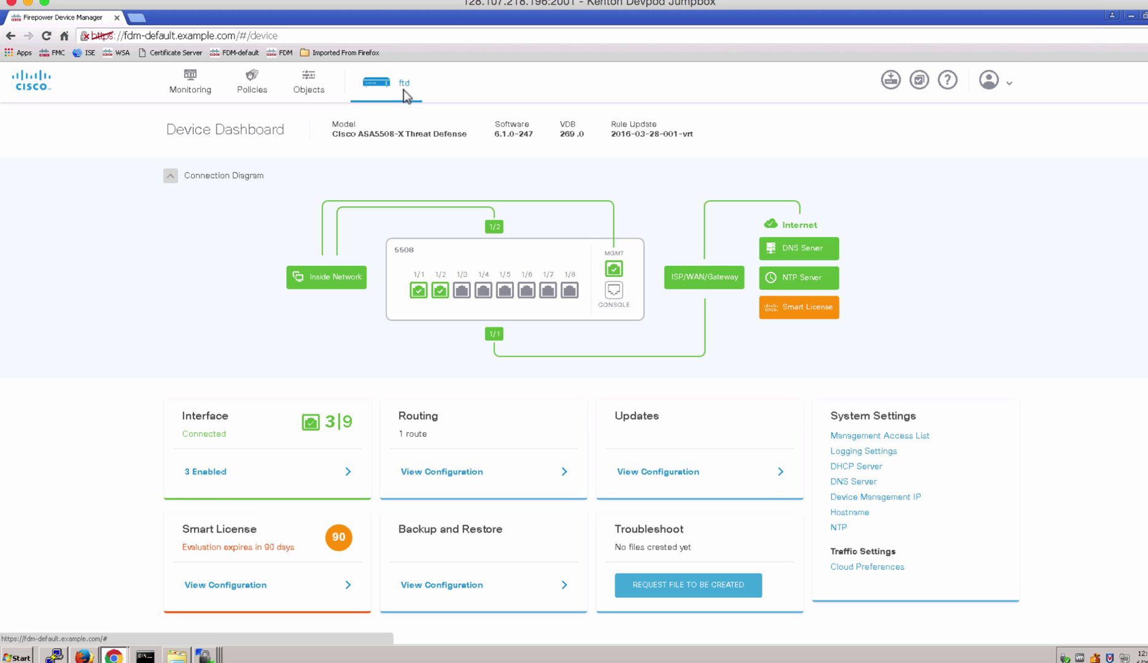
Switch off DHCP Enable Auto Configuration and save the setting.
click(846, 466)
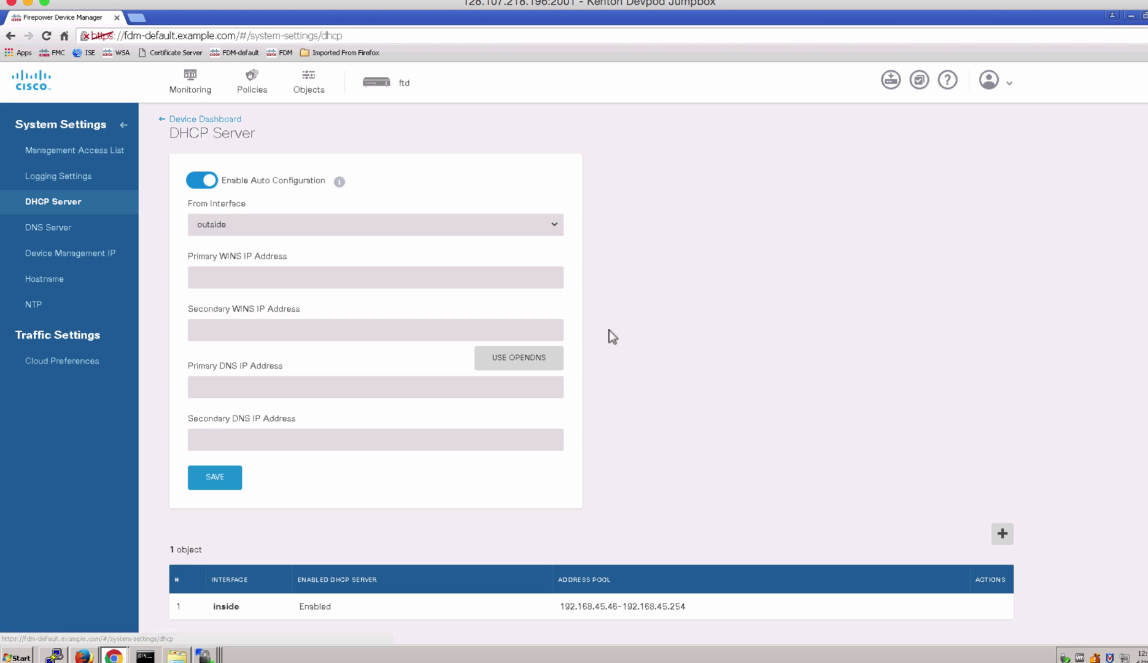
click(207, 182)
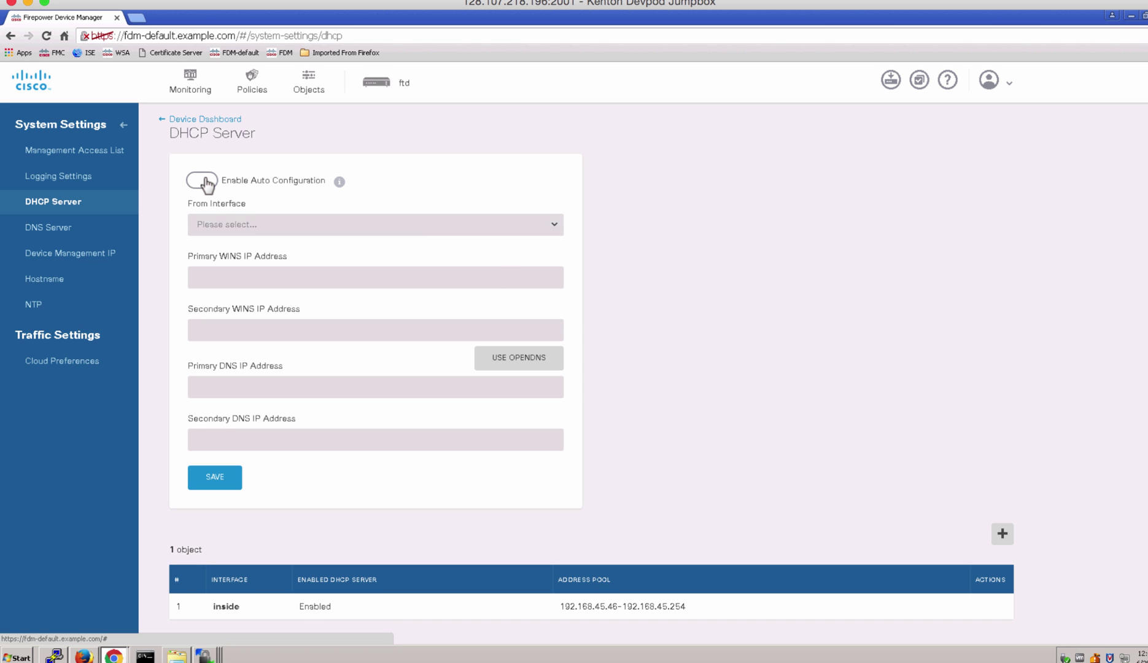
click(229, 473)
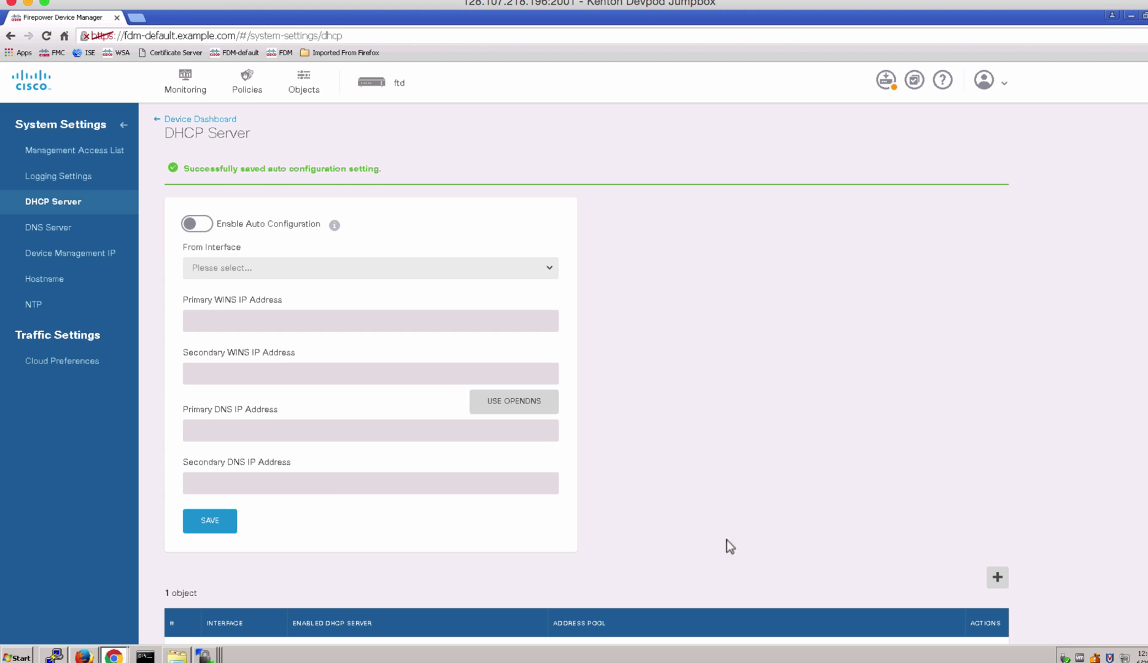
Delete the DHCP server configured on the inside interface.
scroll(736, 539, down, 1)
mouse_move(921, 609)
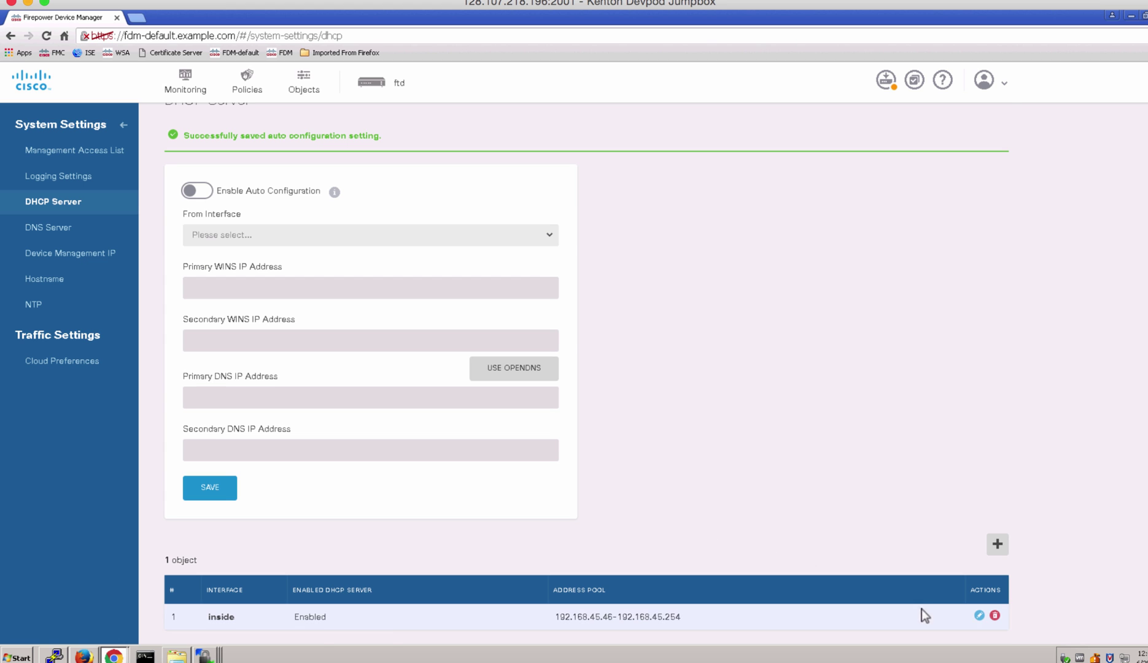
click(994, 615)
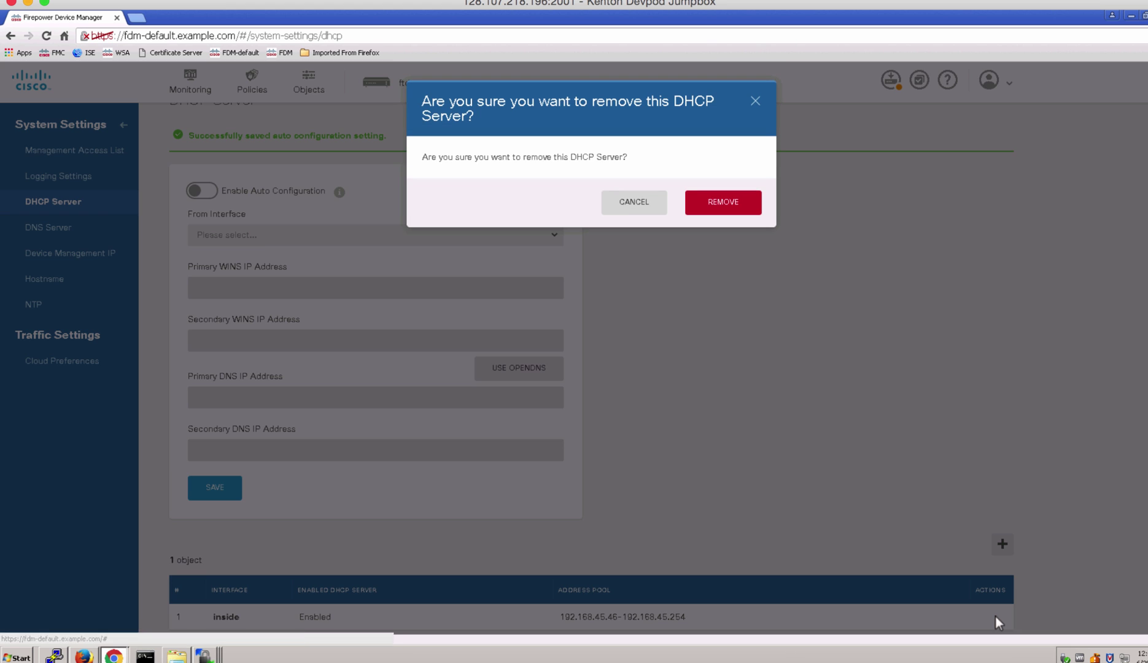
click(724, 203)
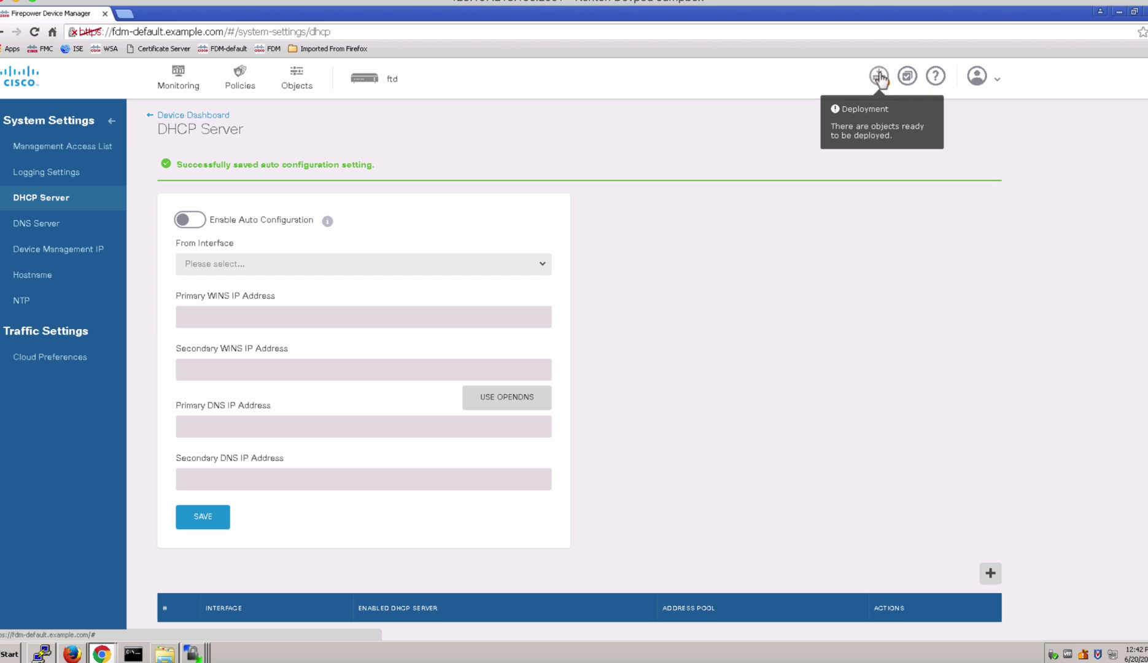
Readdress inside interface GigabitEthernet1/2 to 172.16.1.1, save it, and deploy the pending changes.
click(393, 85)
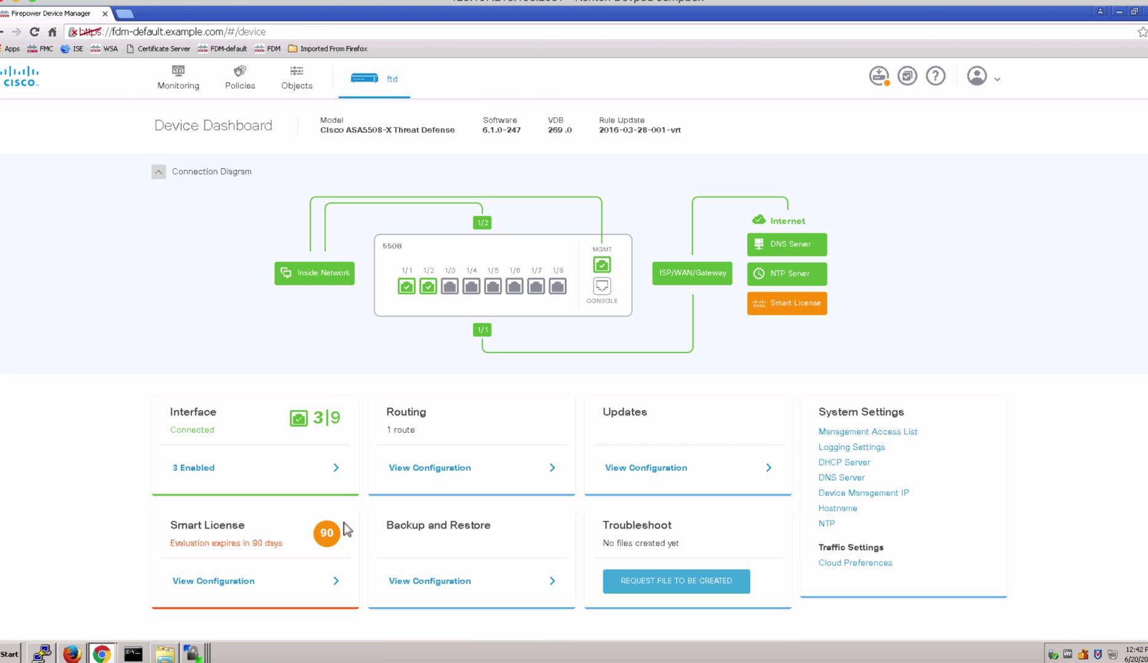
click(242, 471)
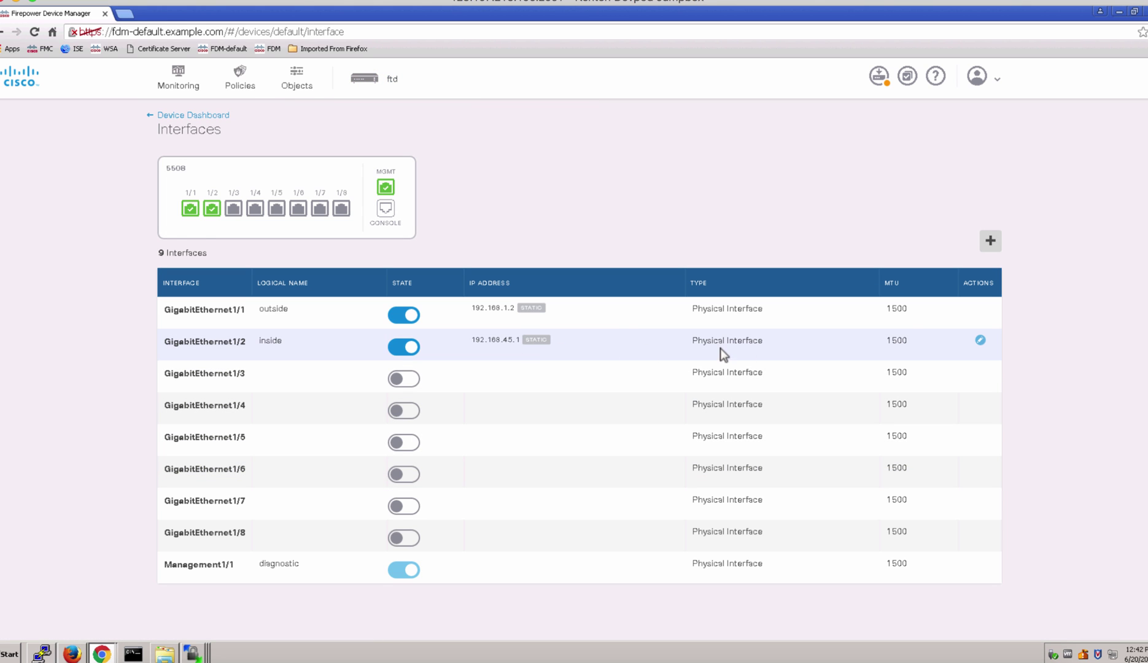
click(980, 341)
drag(477, 343, 399, 342)
text(172.16.1.1)
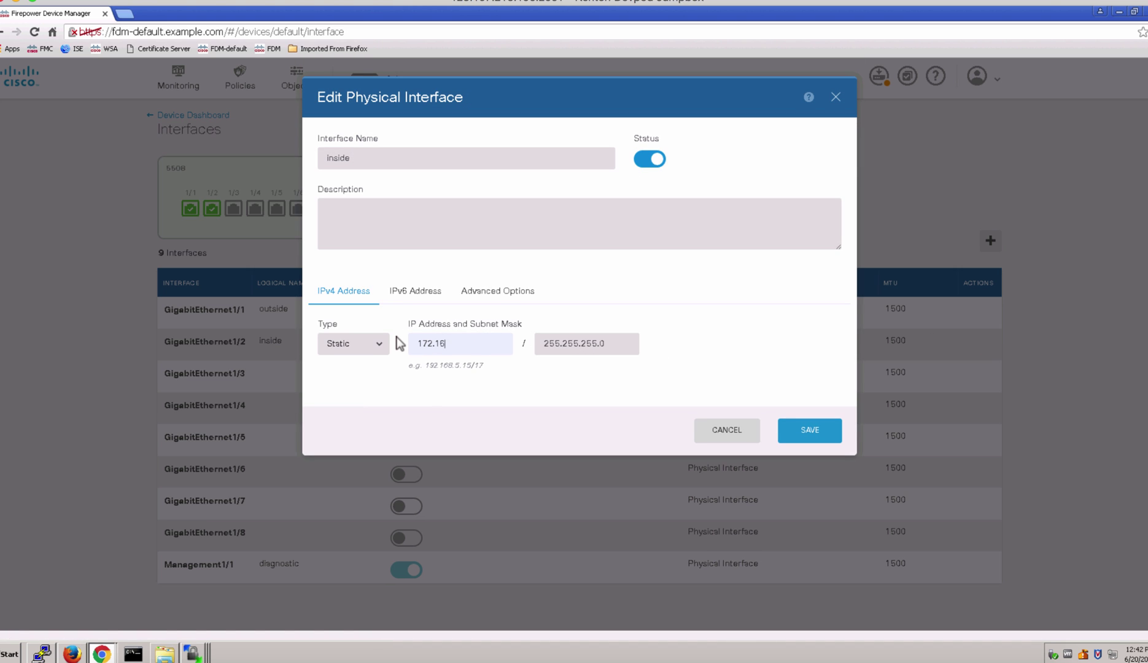
click(811, 432)
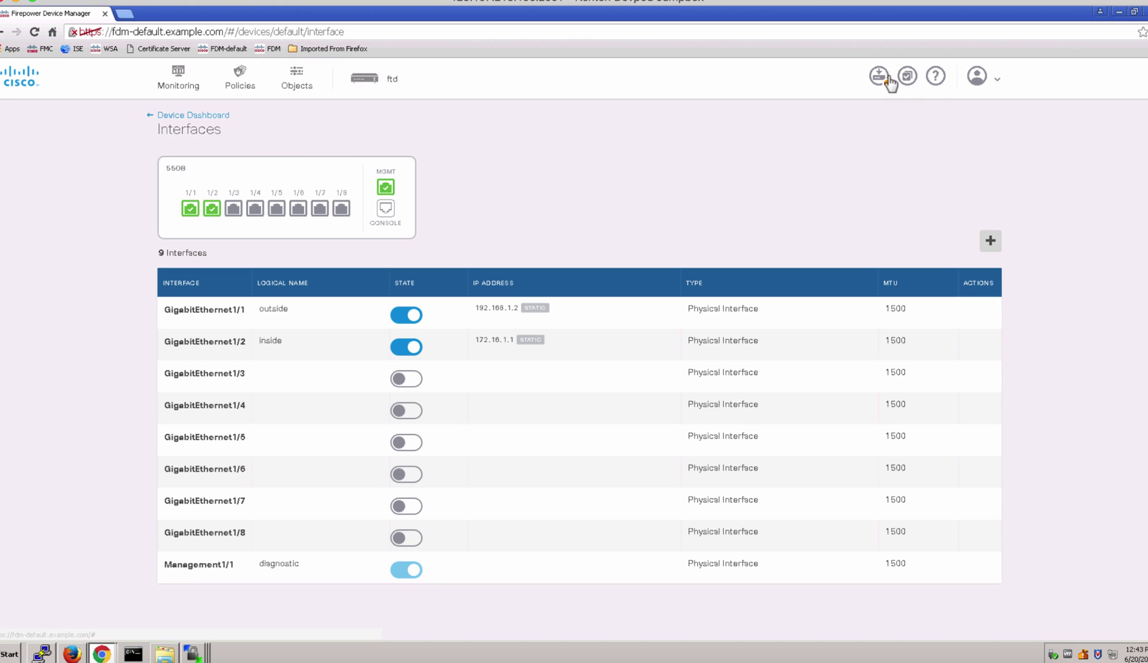
click(879, 76)
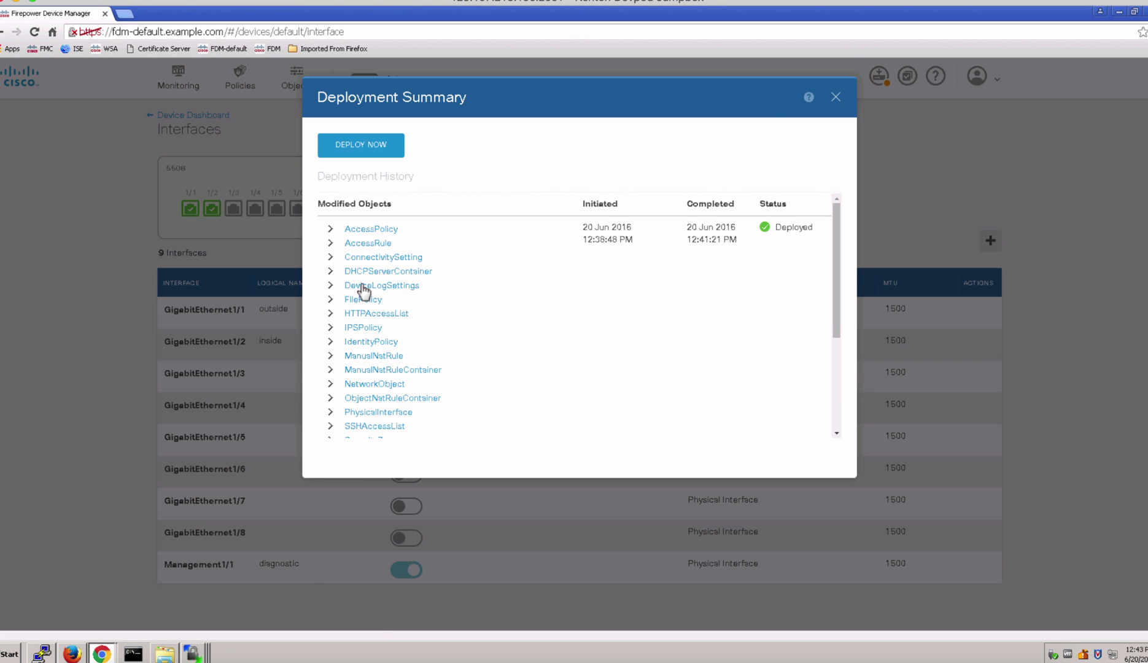
click(361, 145)
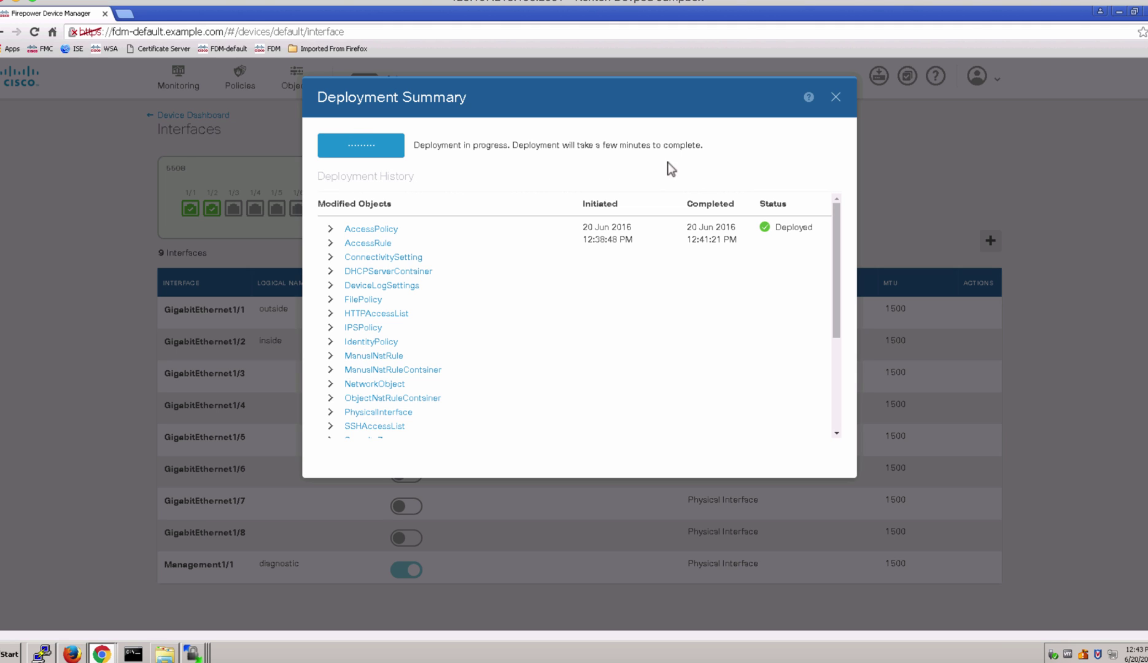
Close the deployment summary and show the Monitoring System dashboard.
click(835, 97)
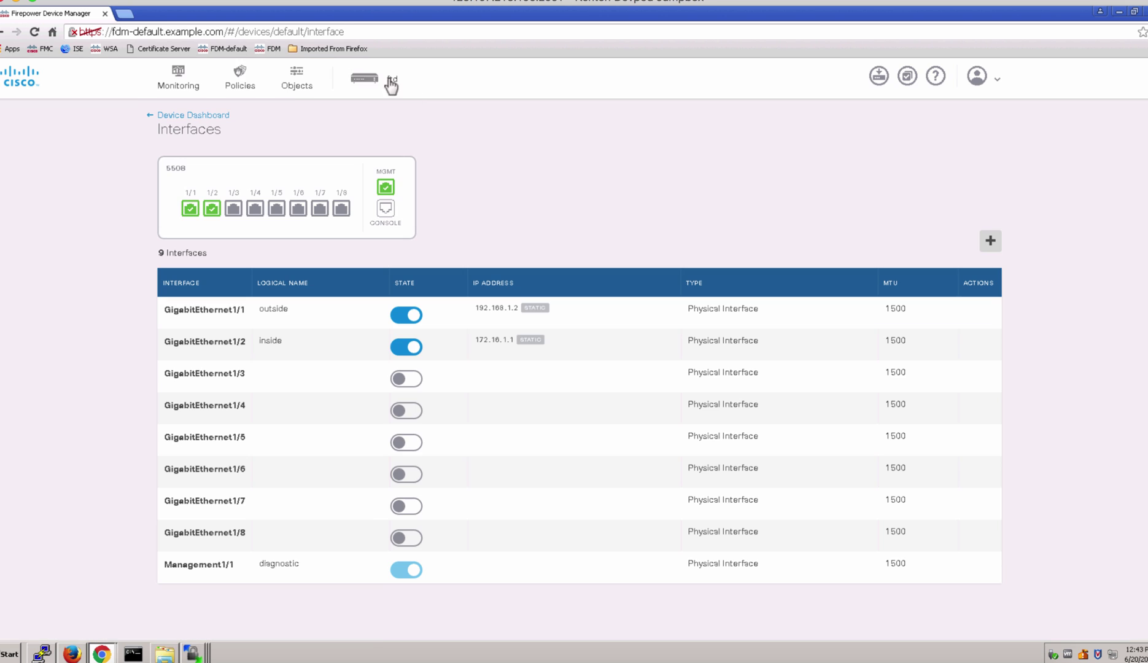
click(186, 80)
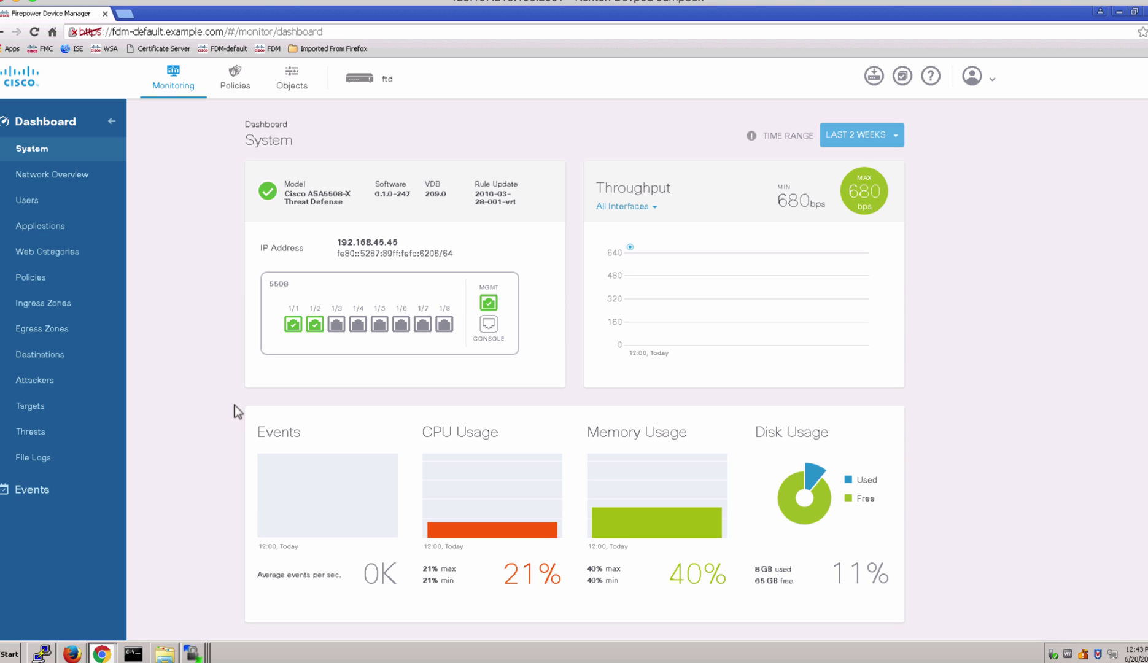
Look over the Access Control and NAT policy rules, then the Network objects list.
click(236, 79)
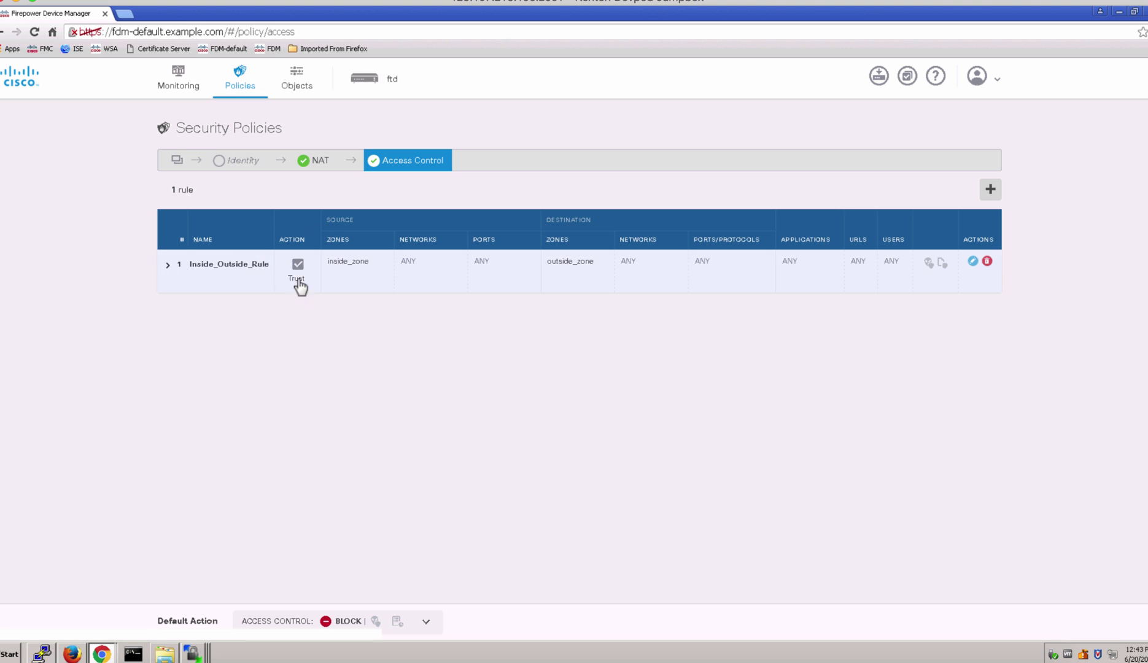
mouse_move(812, 269)
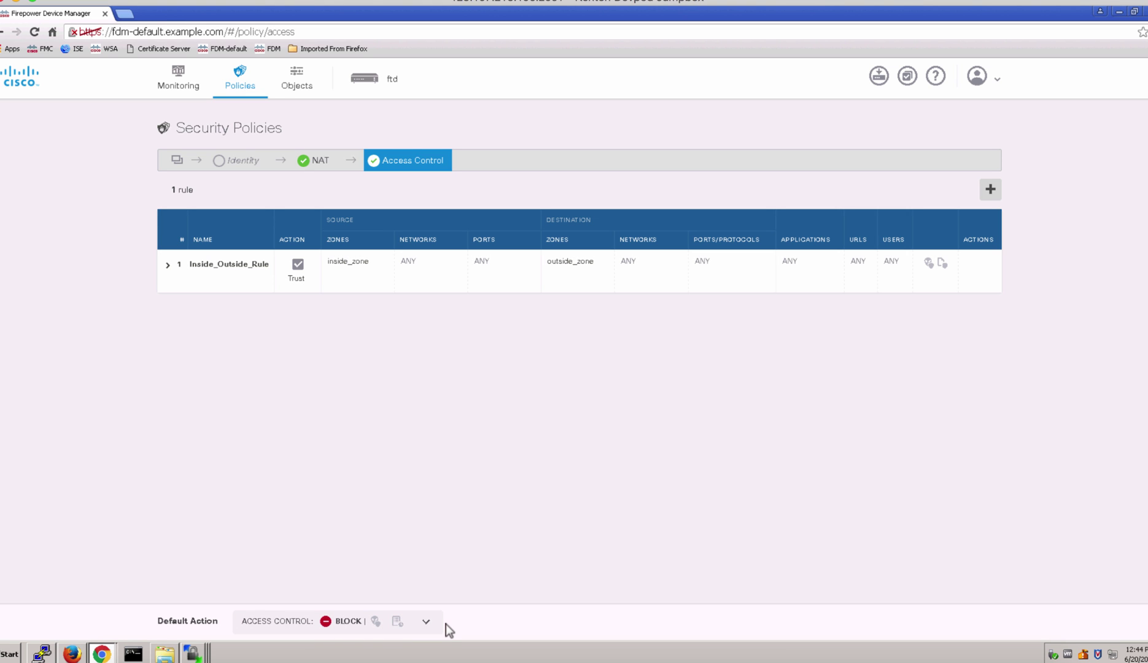
click(313, 165)
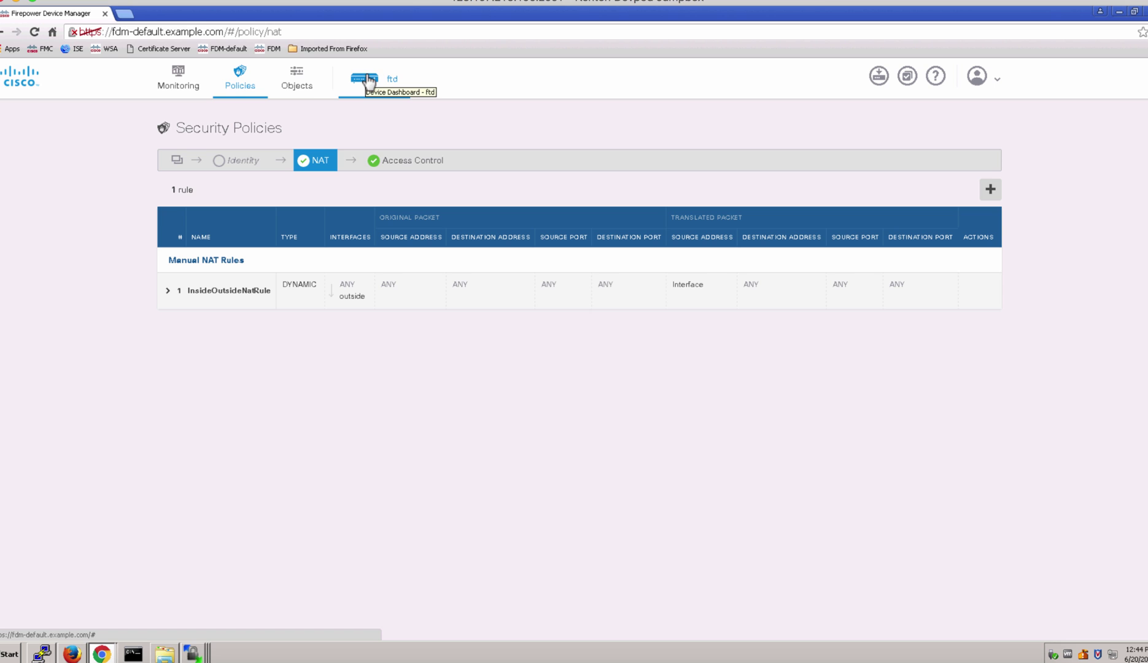
click(297, 78)
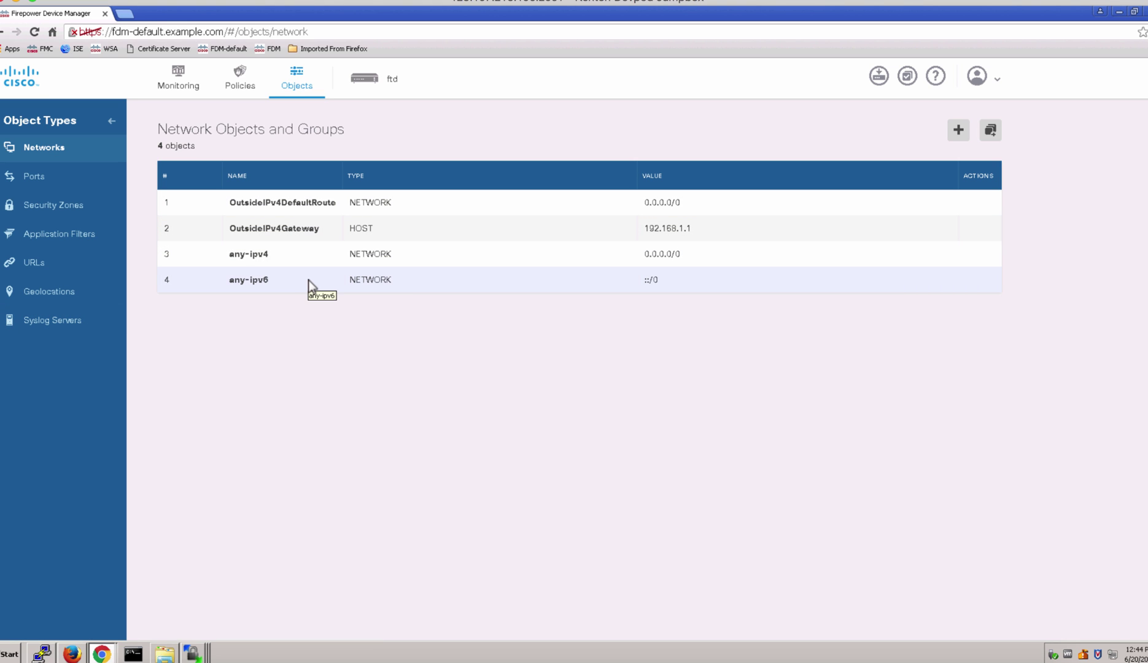
Check the deployment history's PhysicalInterface and AccessPolicy entries, then close the Deployment Summary.
click(371, 77)
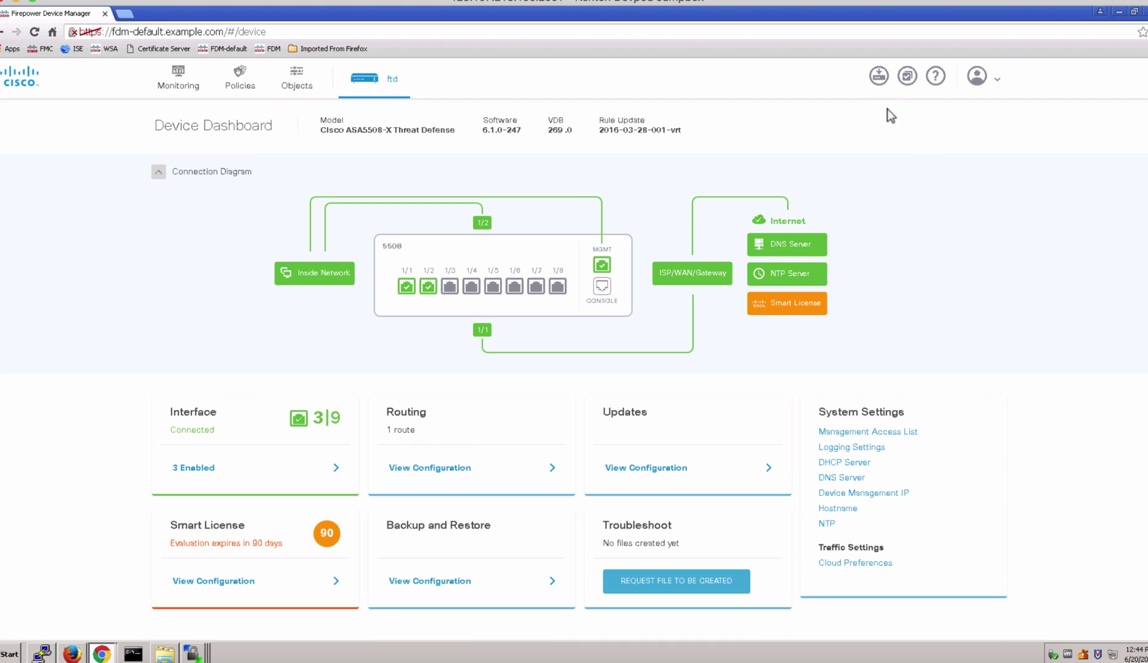
click(878, 77)
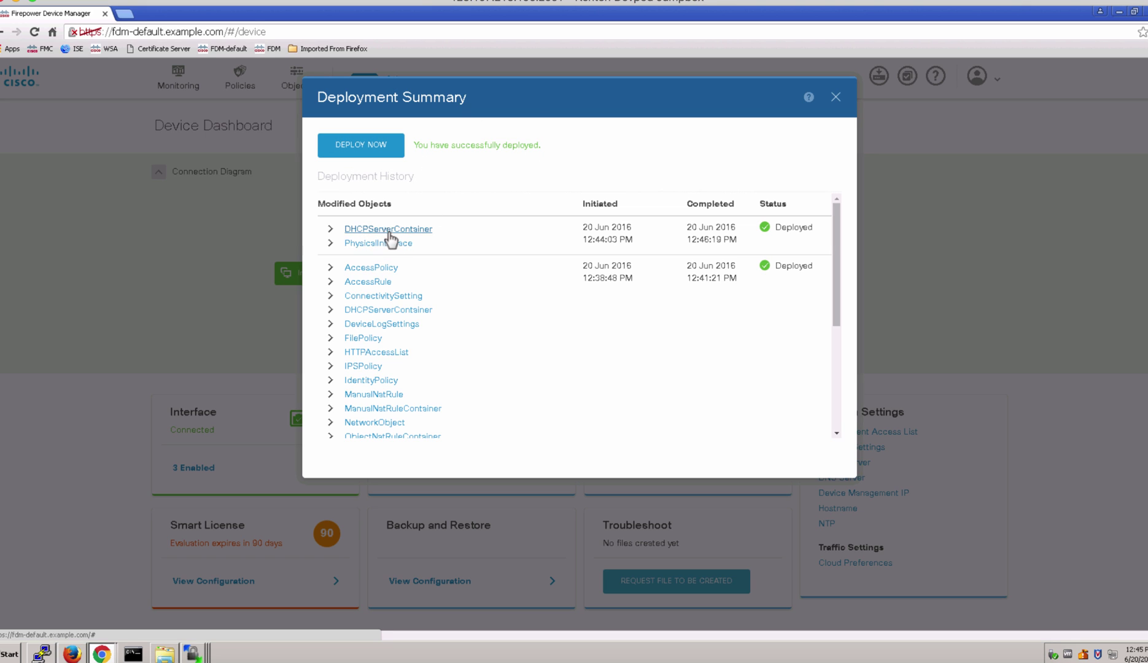
click(330, 246)
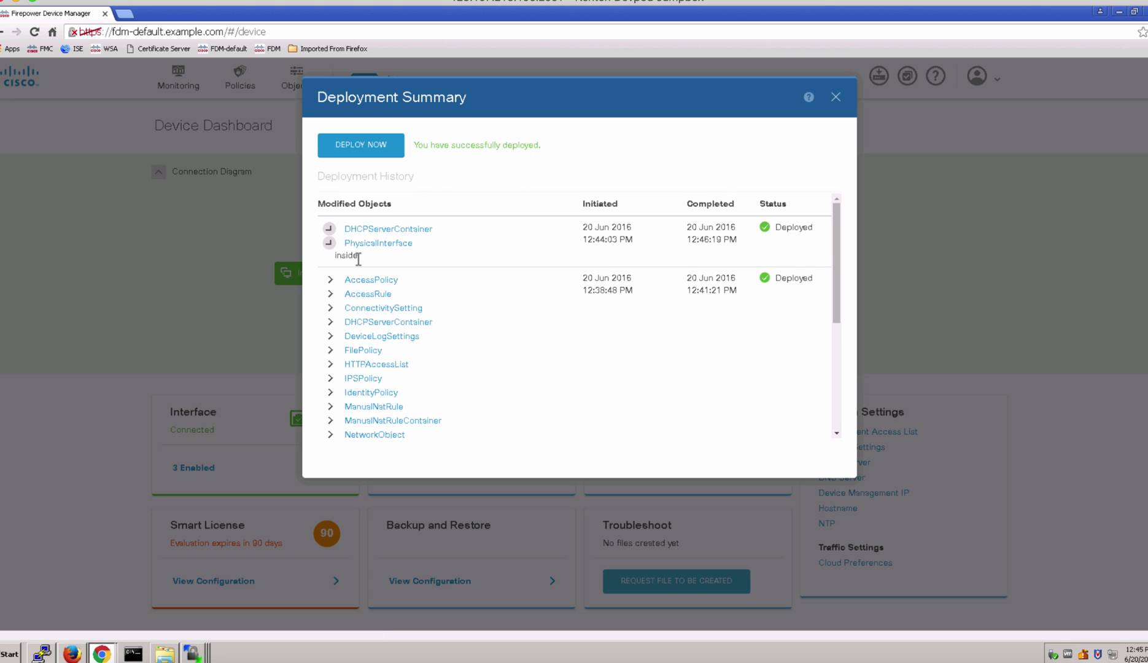
click(329, 280)
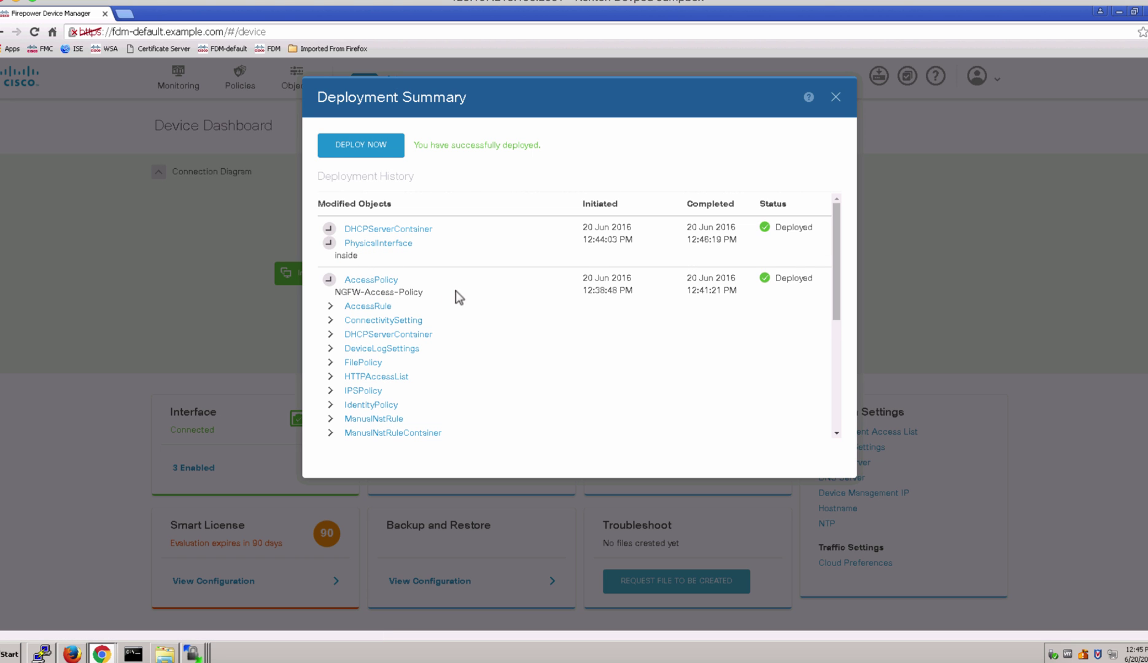
click(844, 97)
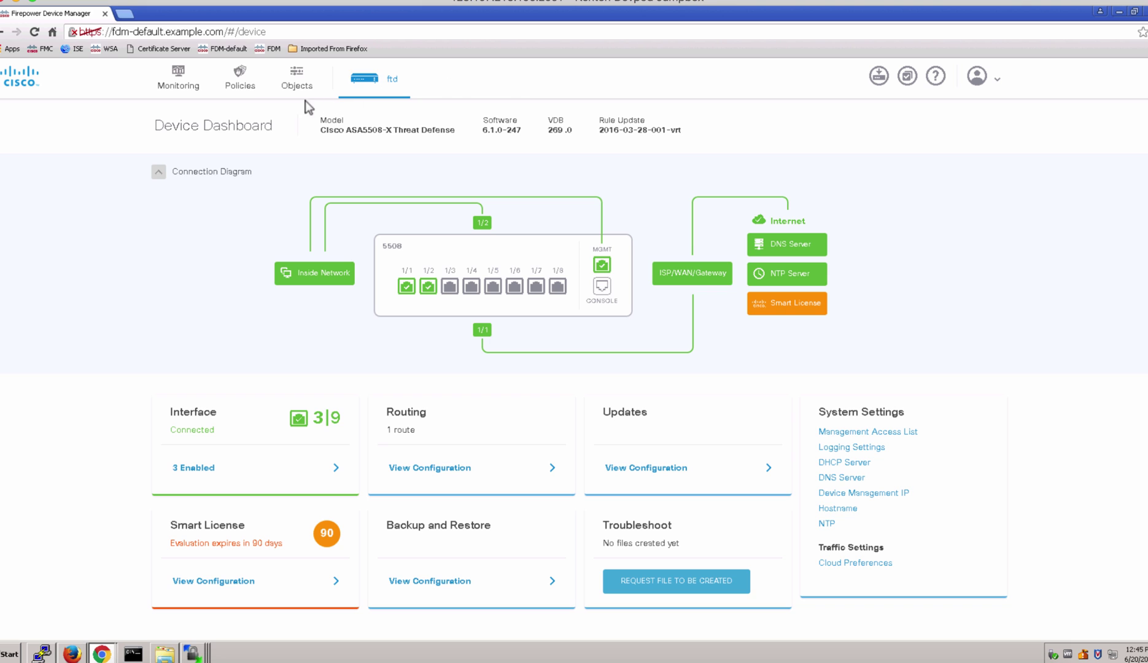
Set the management IPv4 address to 172.16.1.80 with gateway 172.16.1.1, then save and confirm.
click(856, 494)
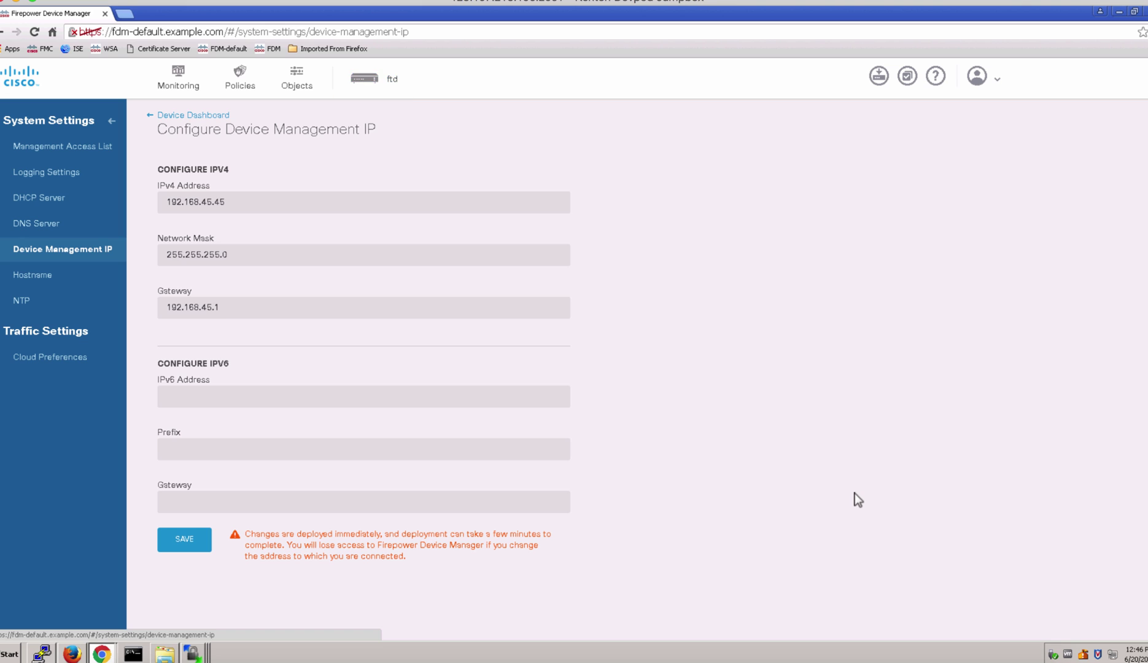
triple_click(251, 203)
text(172.16.1.)
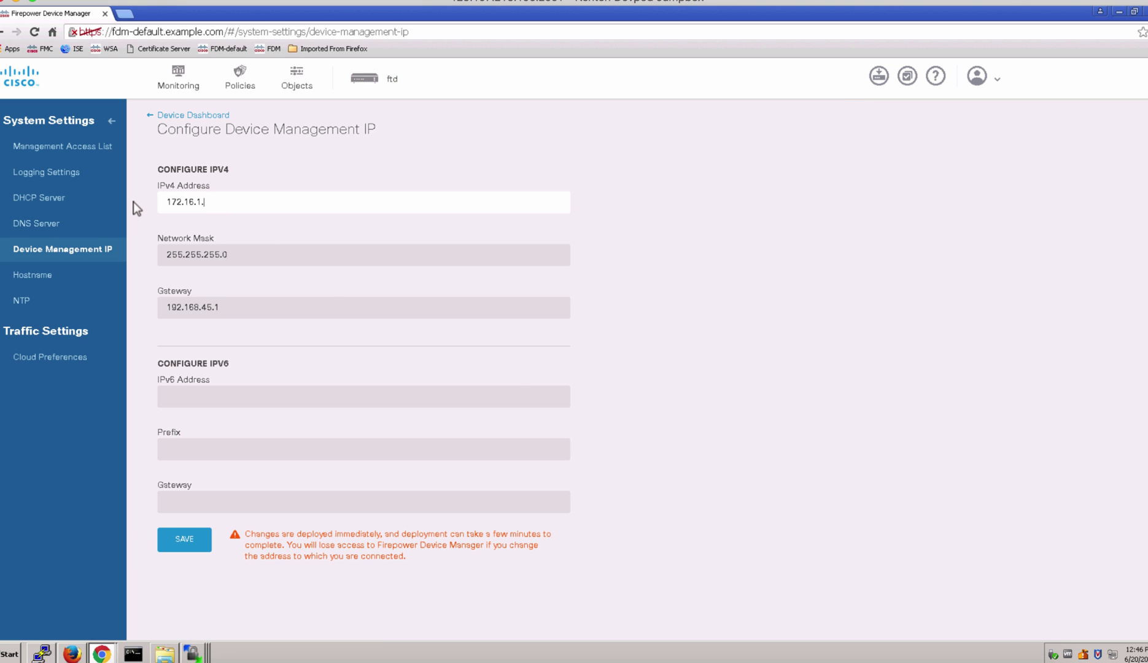
text(80)
triple_click(233, 304)
text(172.16.)
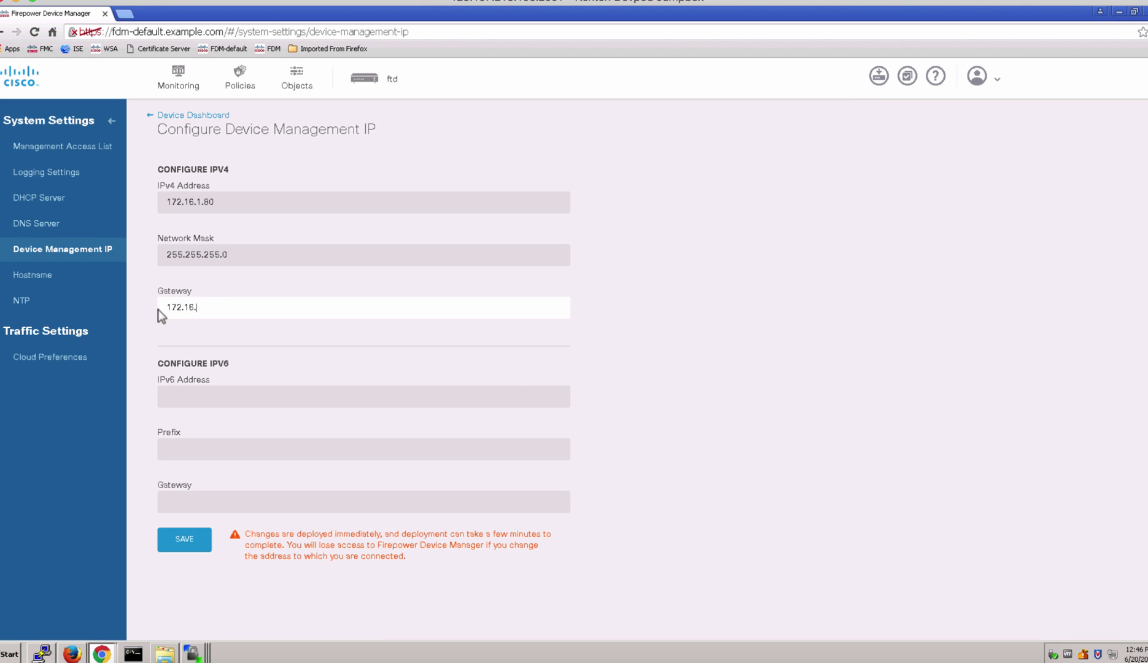
text(1.1)
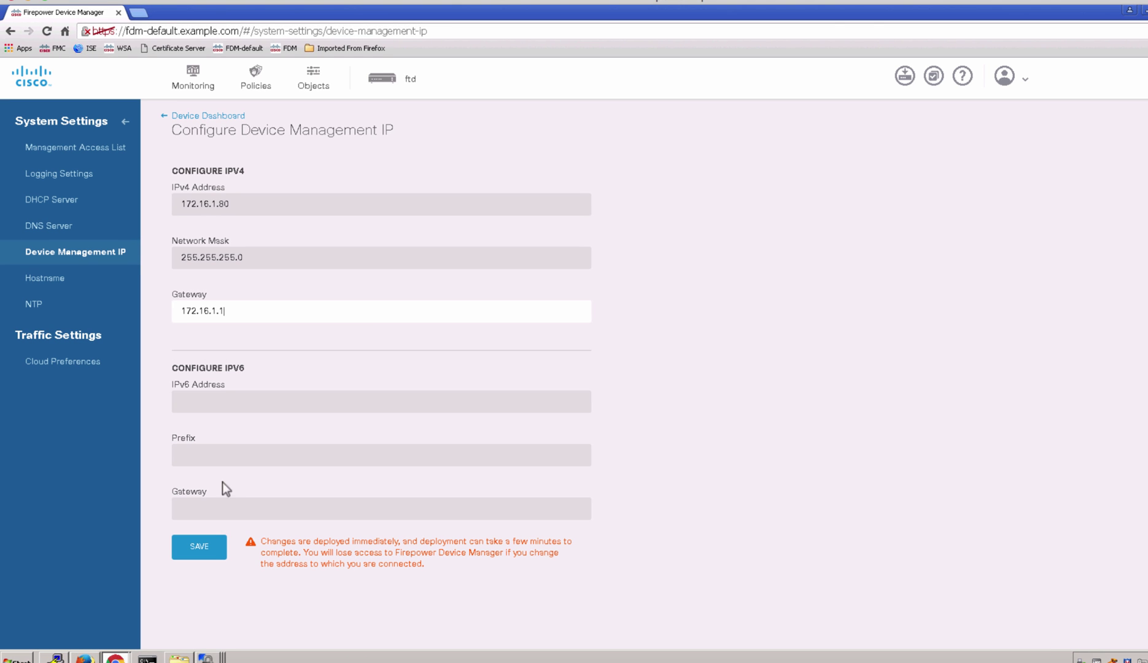
click(199, 546)
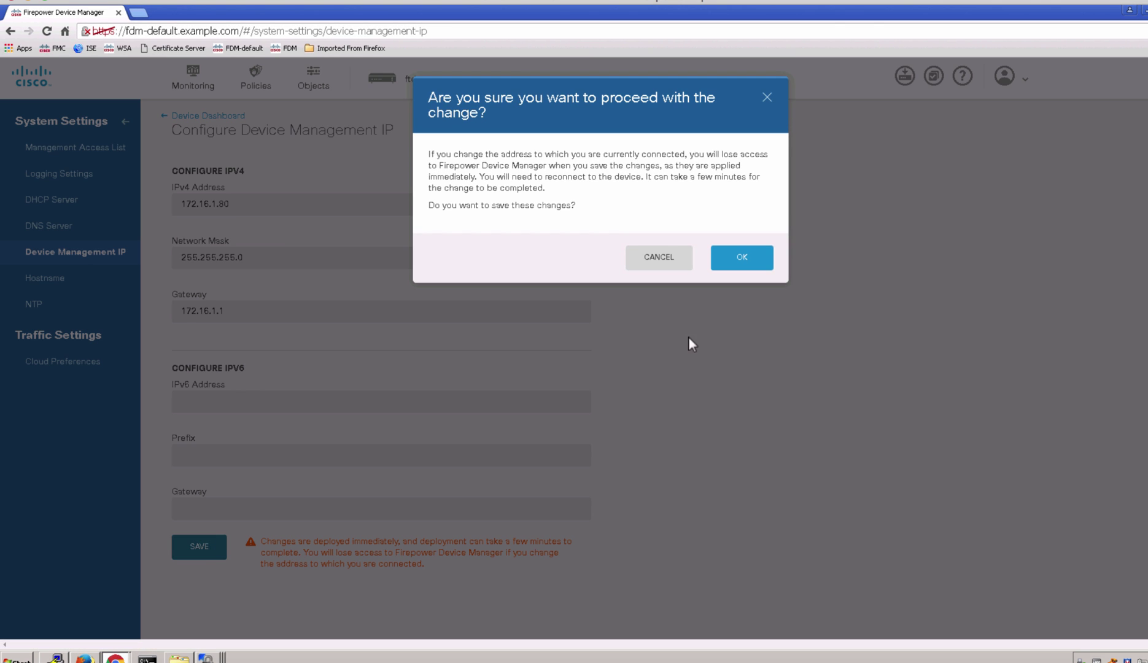
click(737, 264)
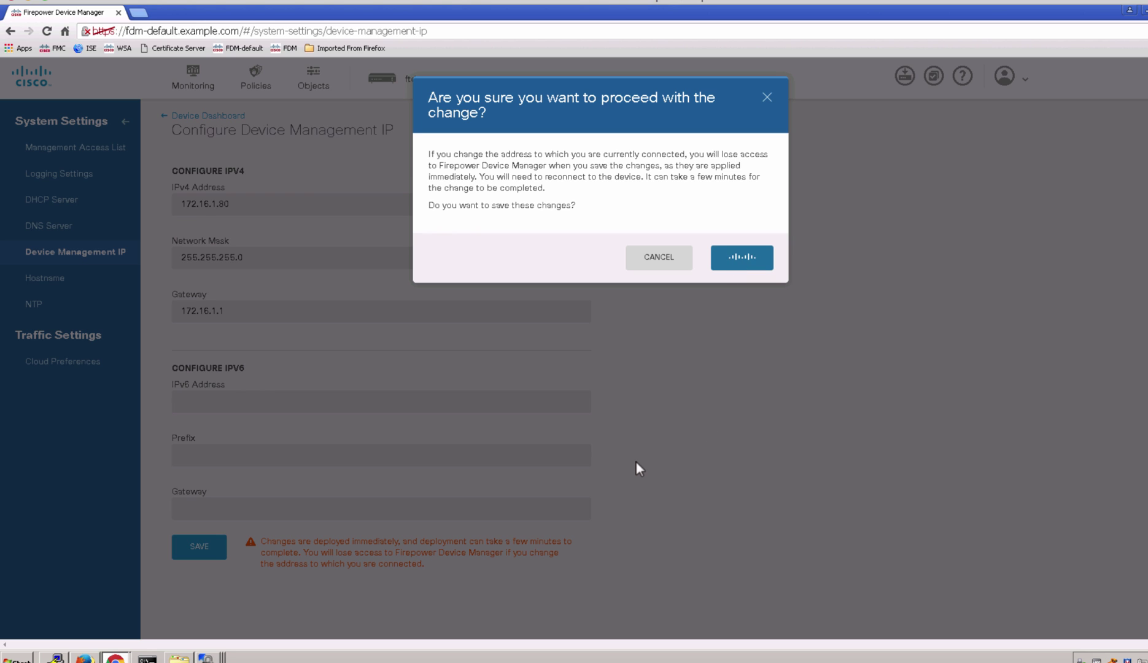
In a new browser tab, fill in the FDM login username and password at the new address.
click(138, 13)
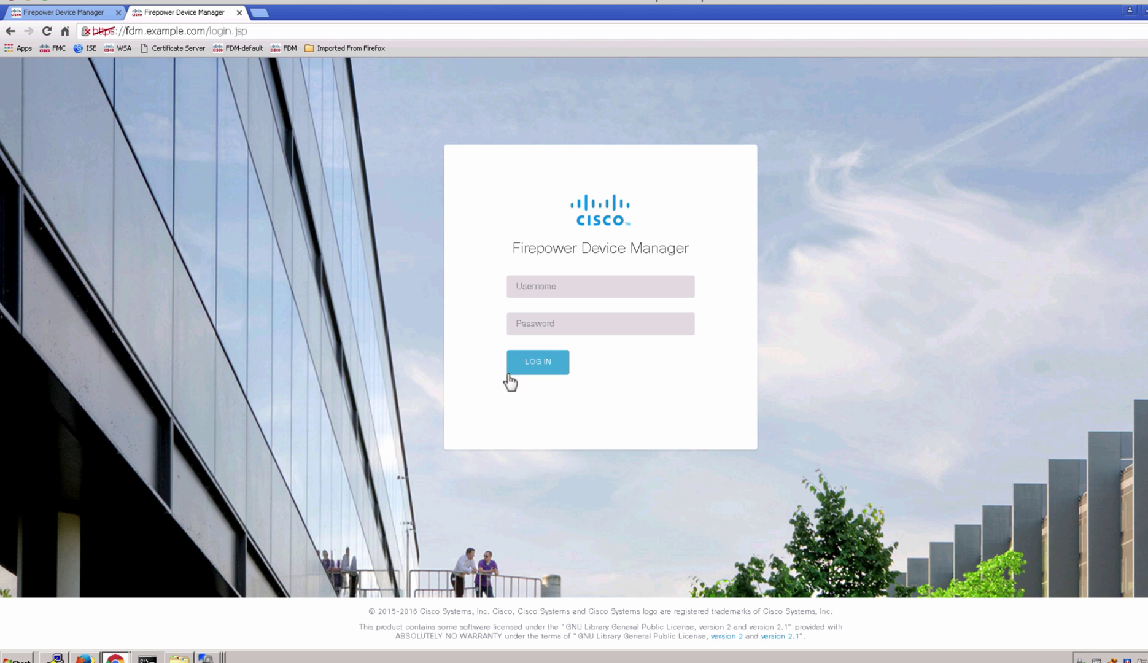
click(544, 286)
text(admin)
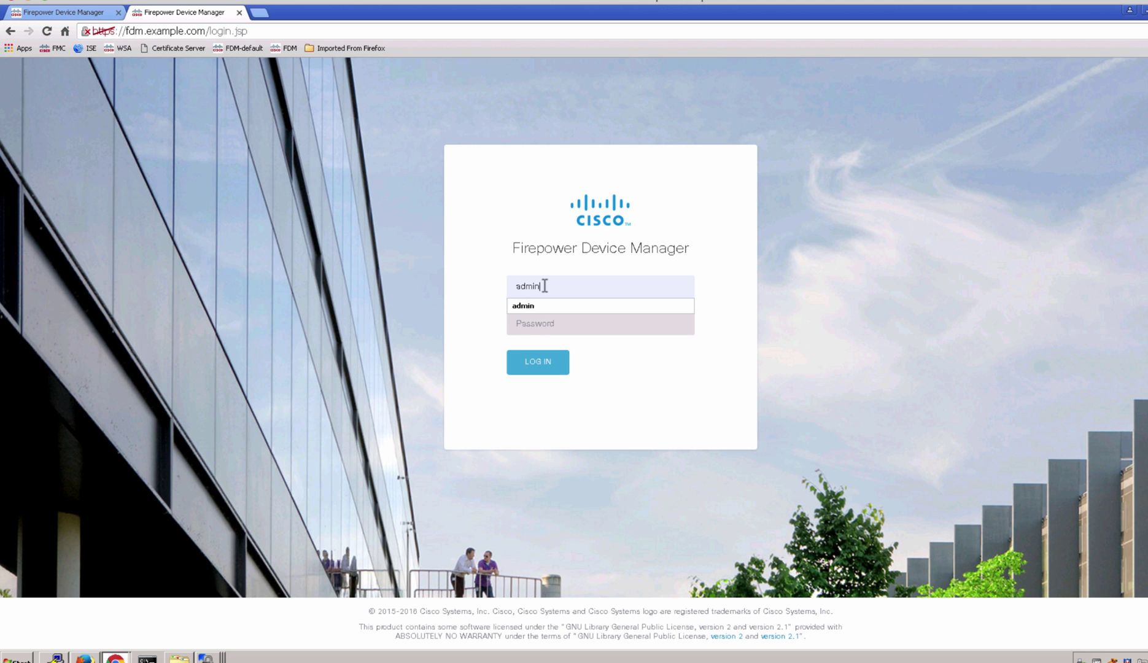
key(Tab)
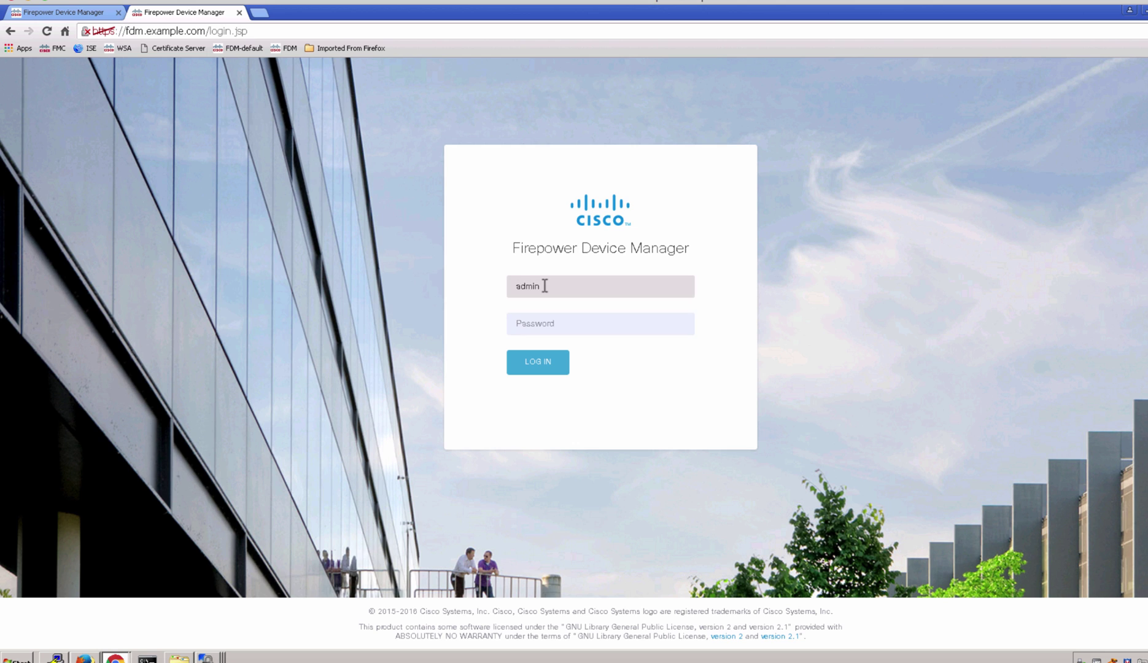
text(Admin123)
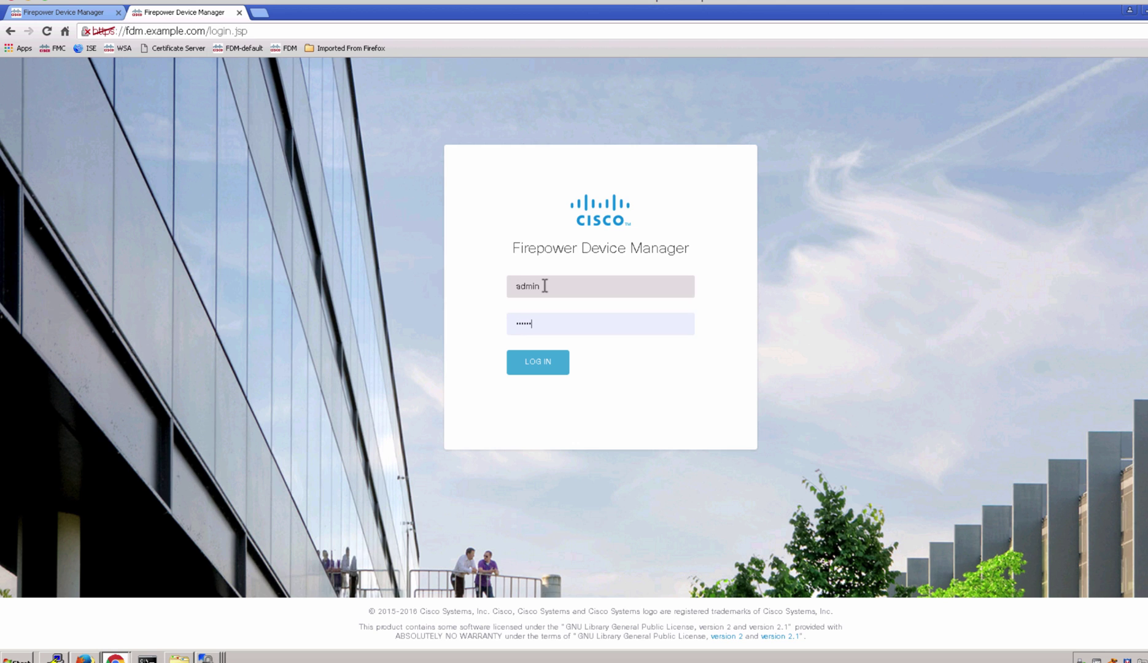